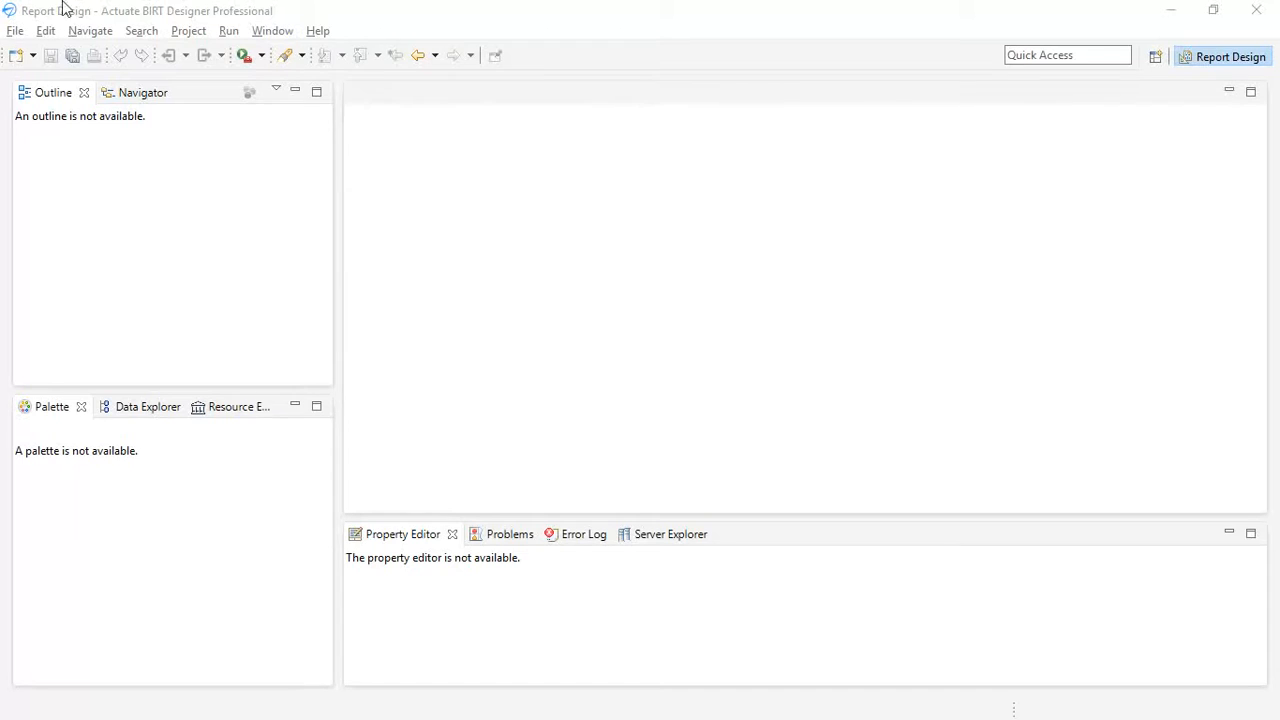
- Start a new report in the BIRT Project
click(14, 32)
mouse_move(80, 46)
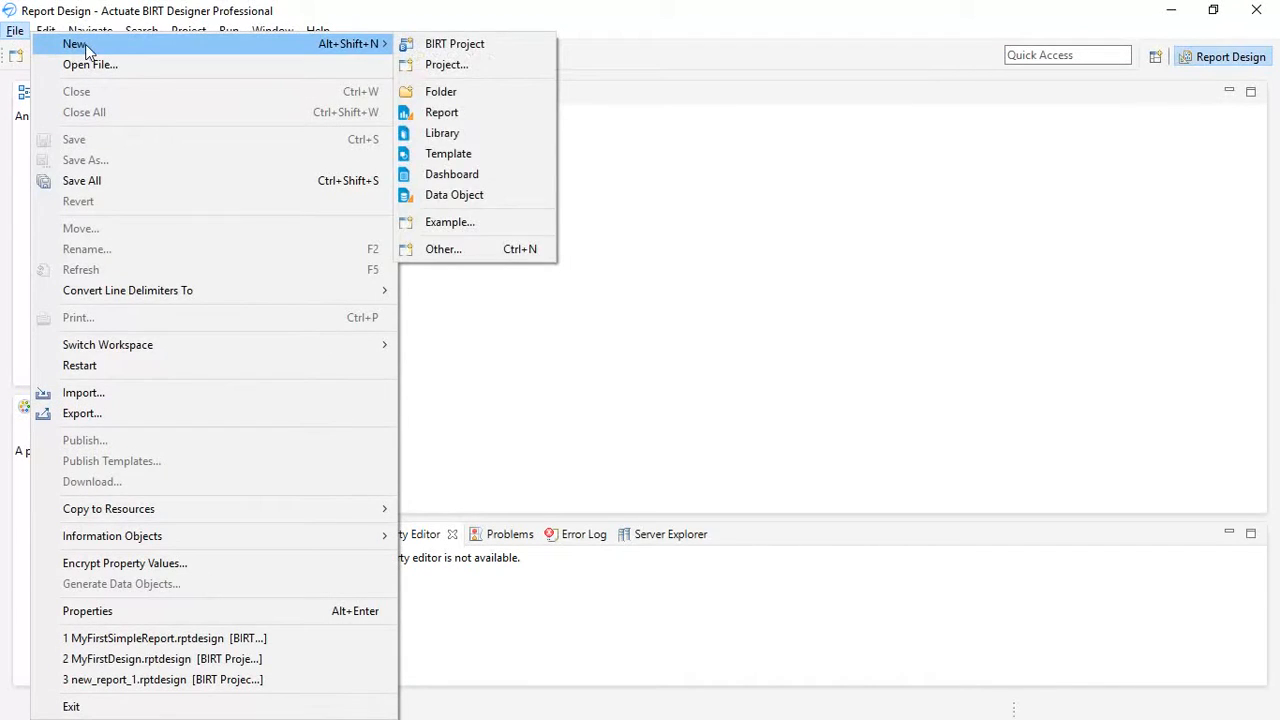
click(462, 114)
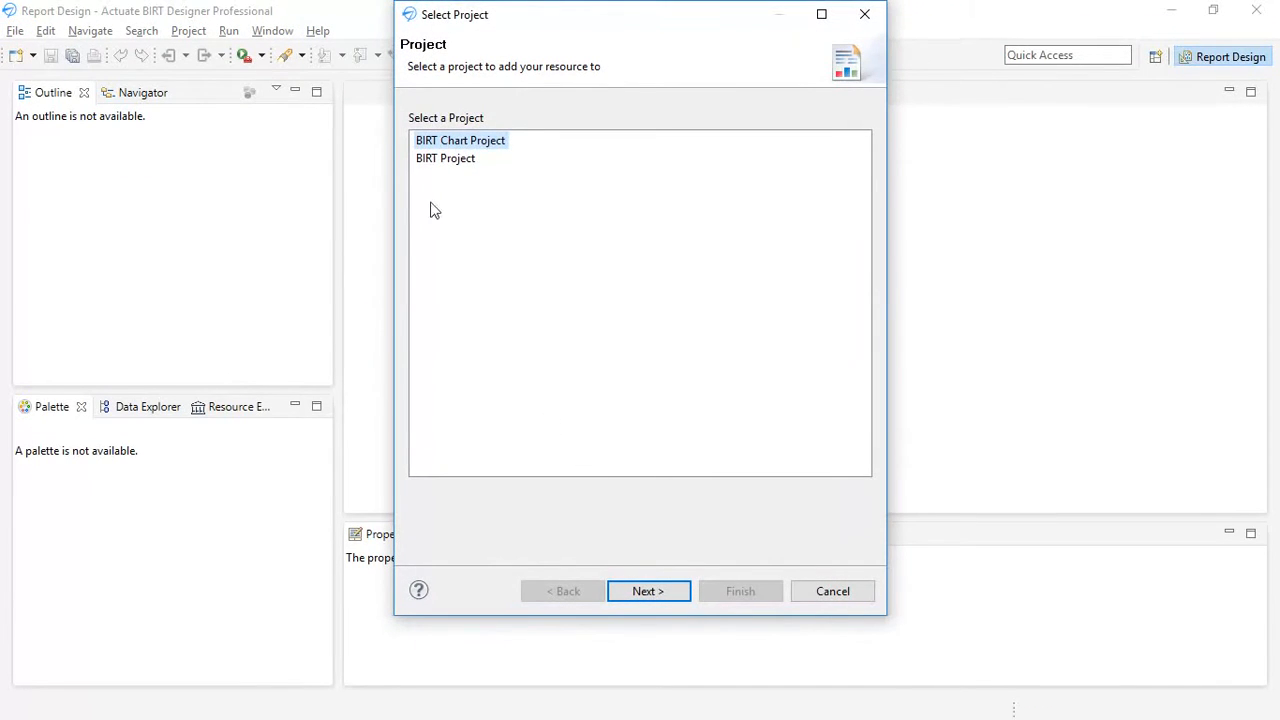
click(442, 161)
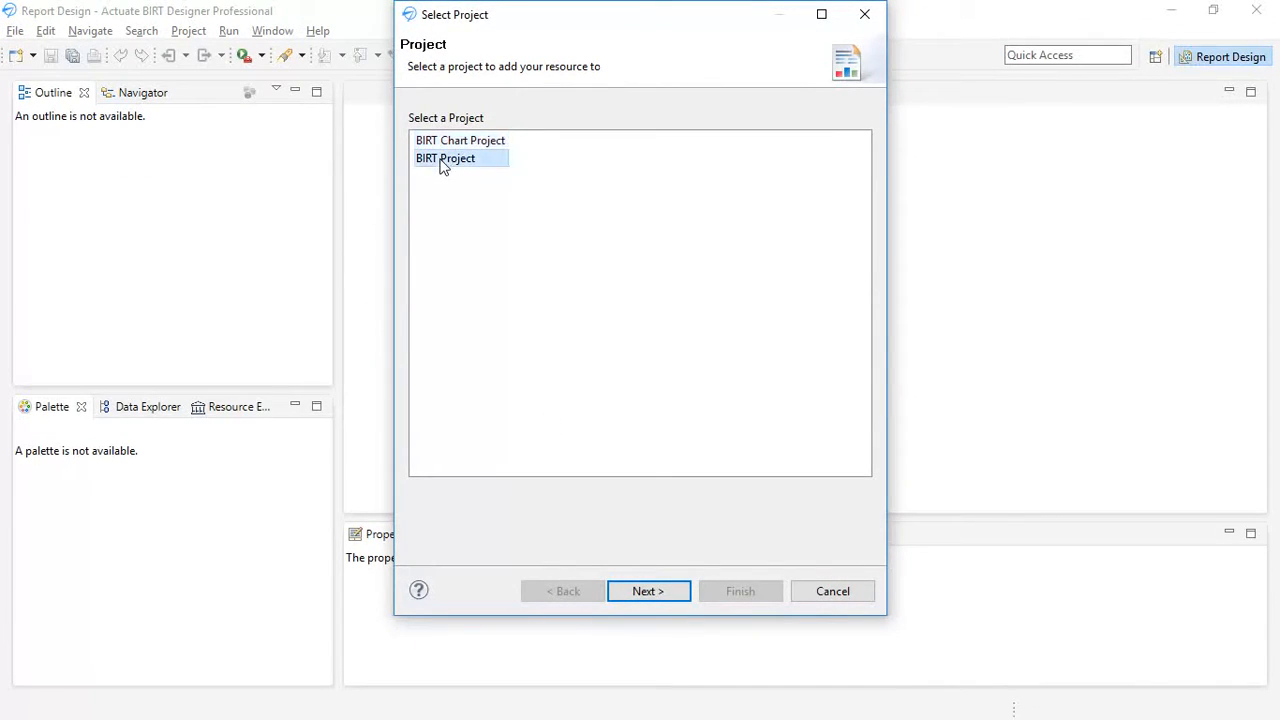
click(648, 591)
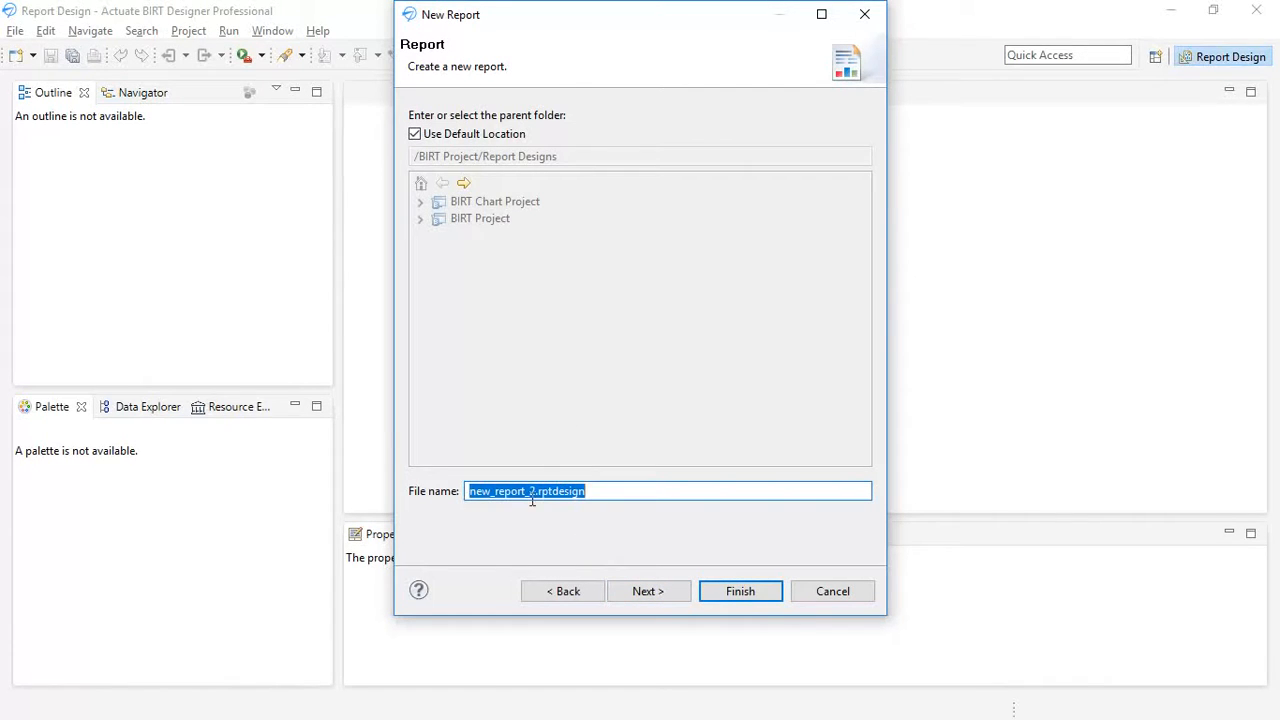
- Name the report file MyNewSimpleReport.rptdesign and create it in the default location
drag(534, 491, 381, 463)
text(MyNewSy)
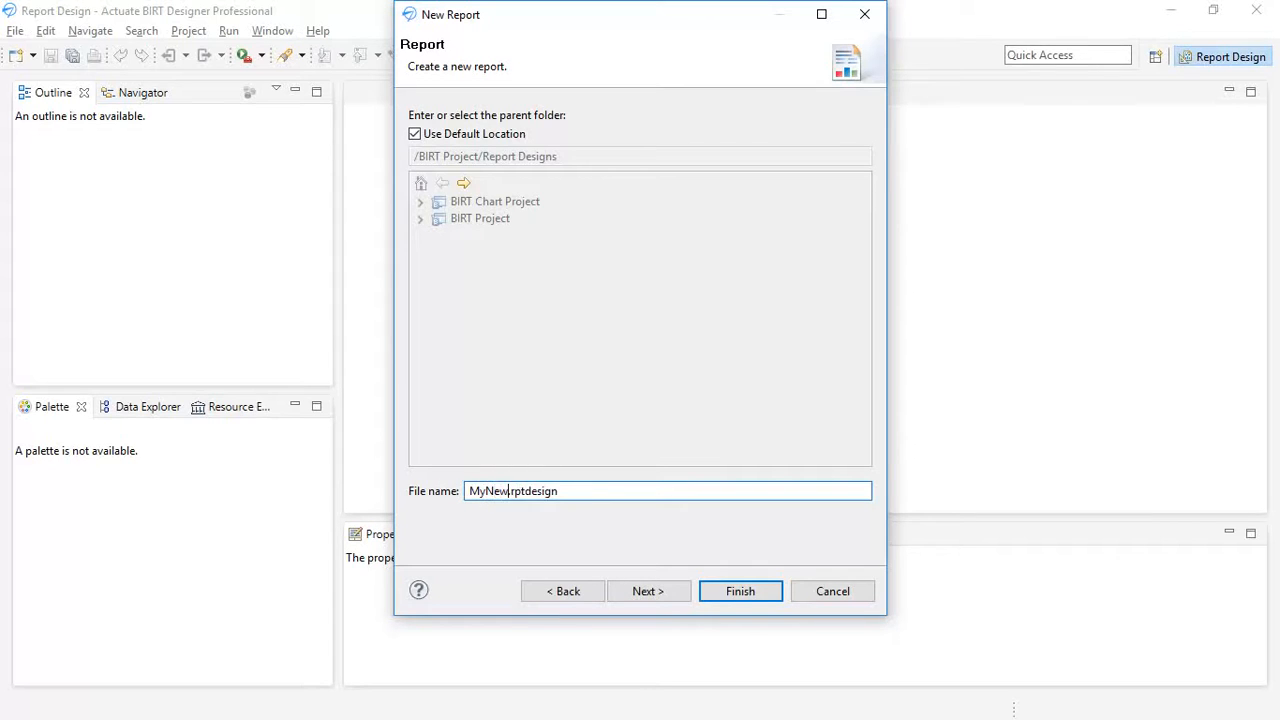
key(BackSpace)
text(impleReport)
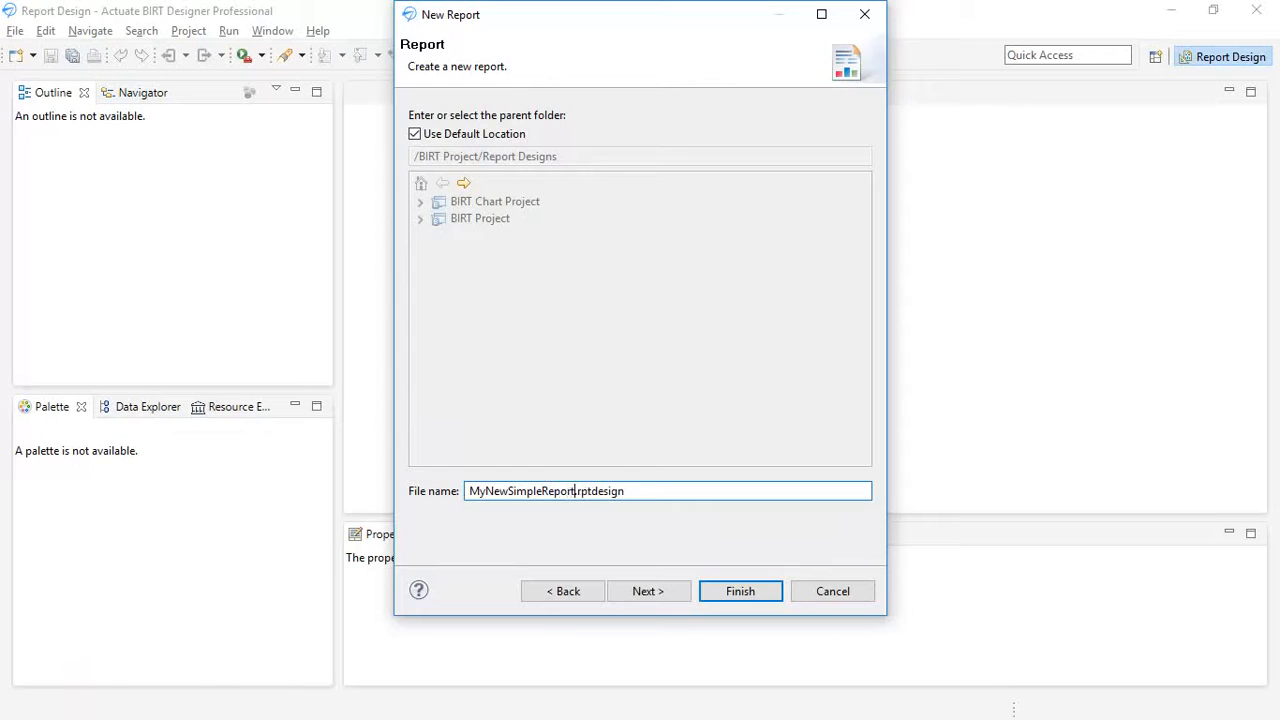
drag(580, 491, 660, 492)
click(660, 491)
click(740, 591)
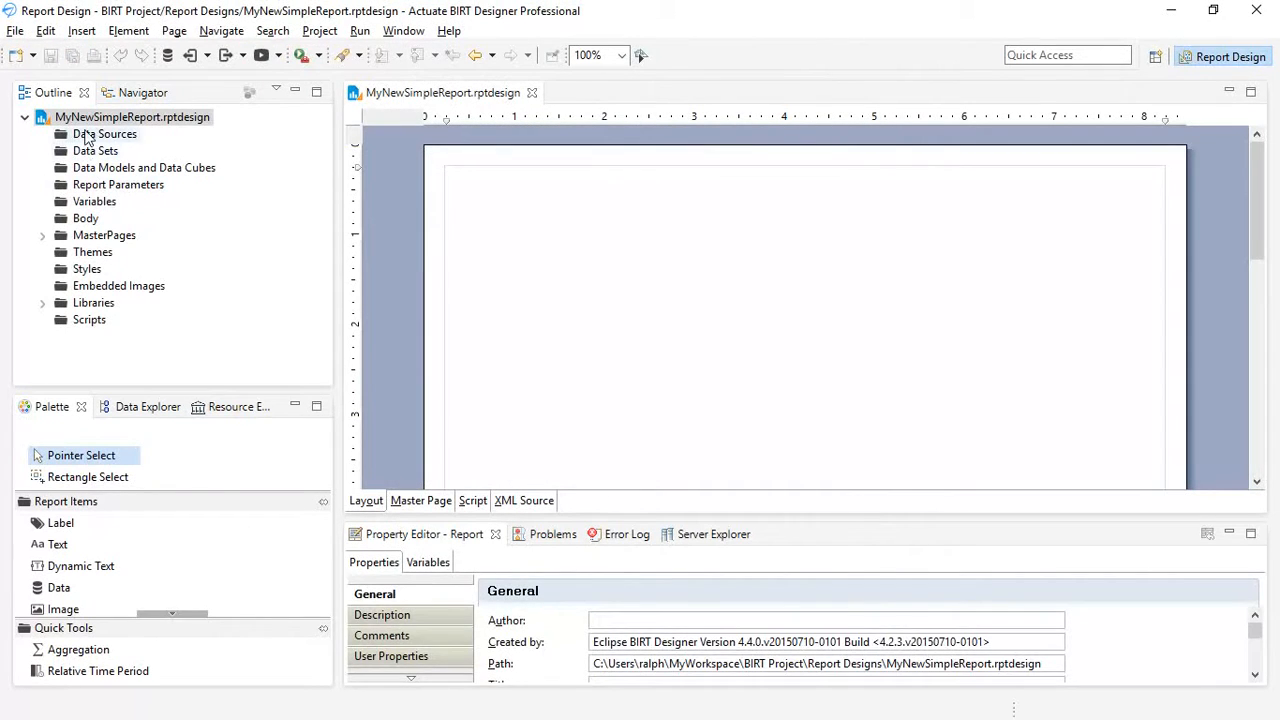
- Add a new data source to the report using the Classic Models Inc. Sample Database type
right_click(88, 134)
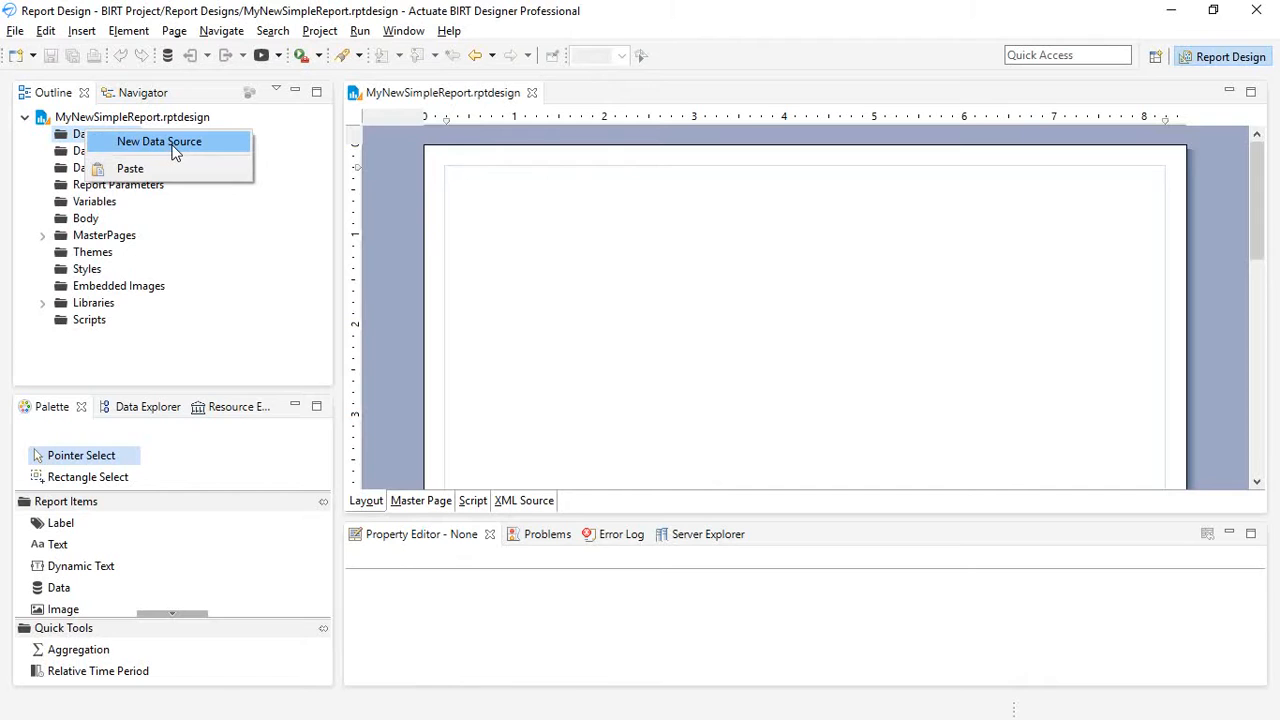
click(286, 330)
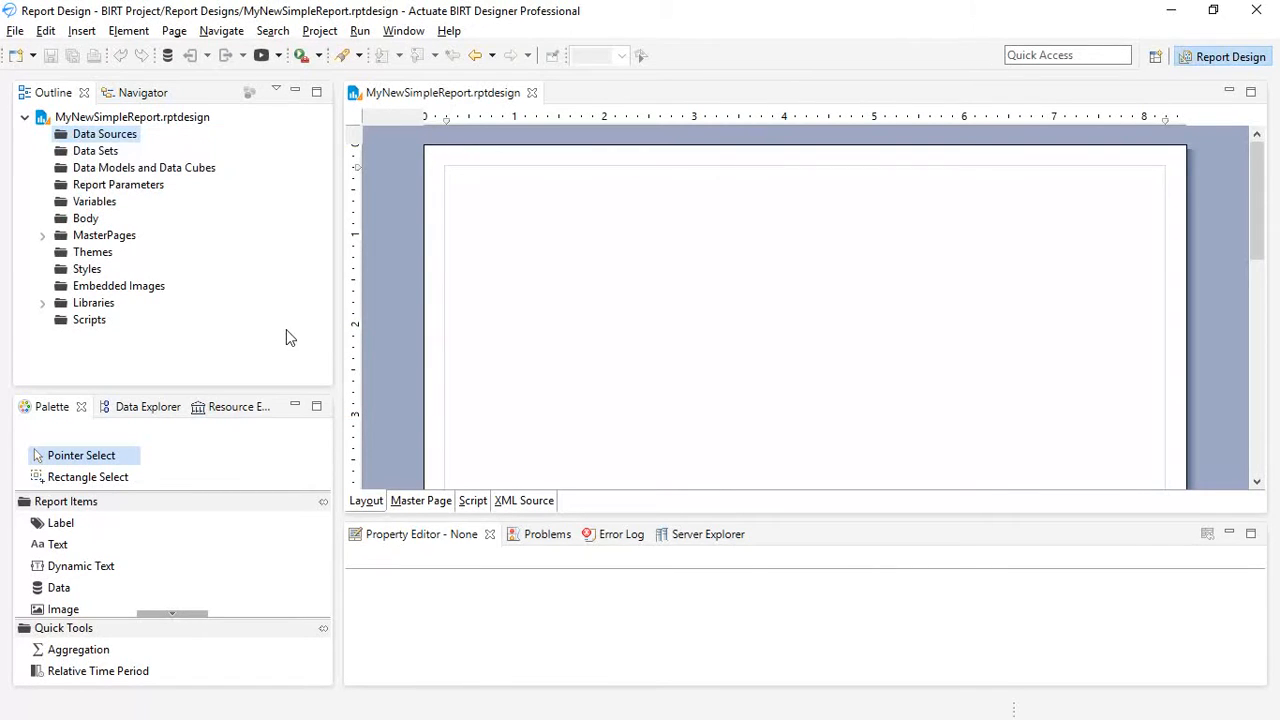
right_click(106, 135)
click(166, 148)
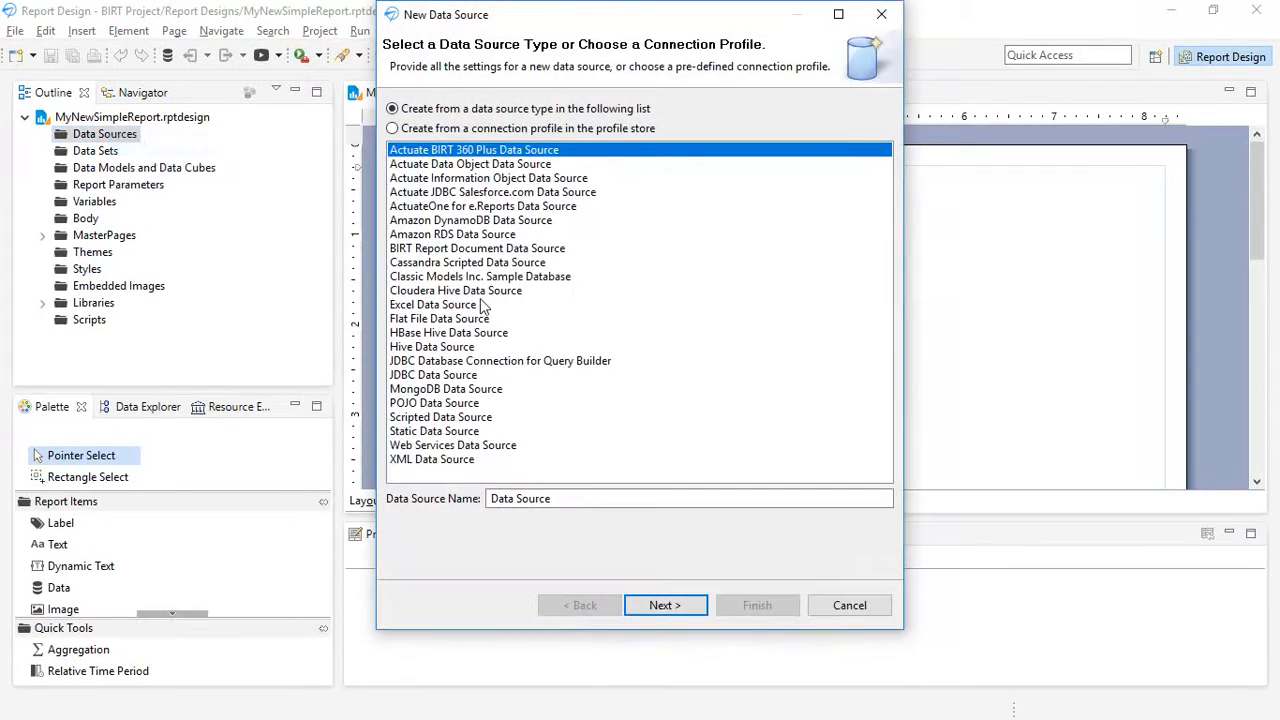
click(423, 278)
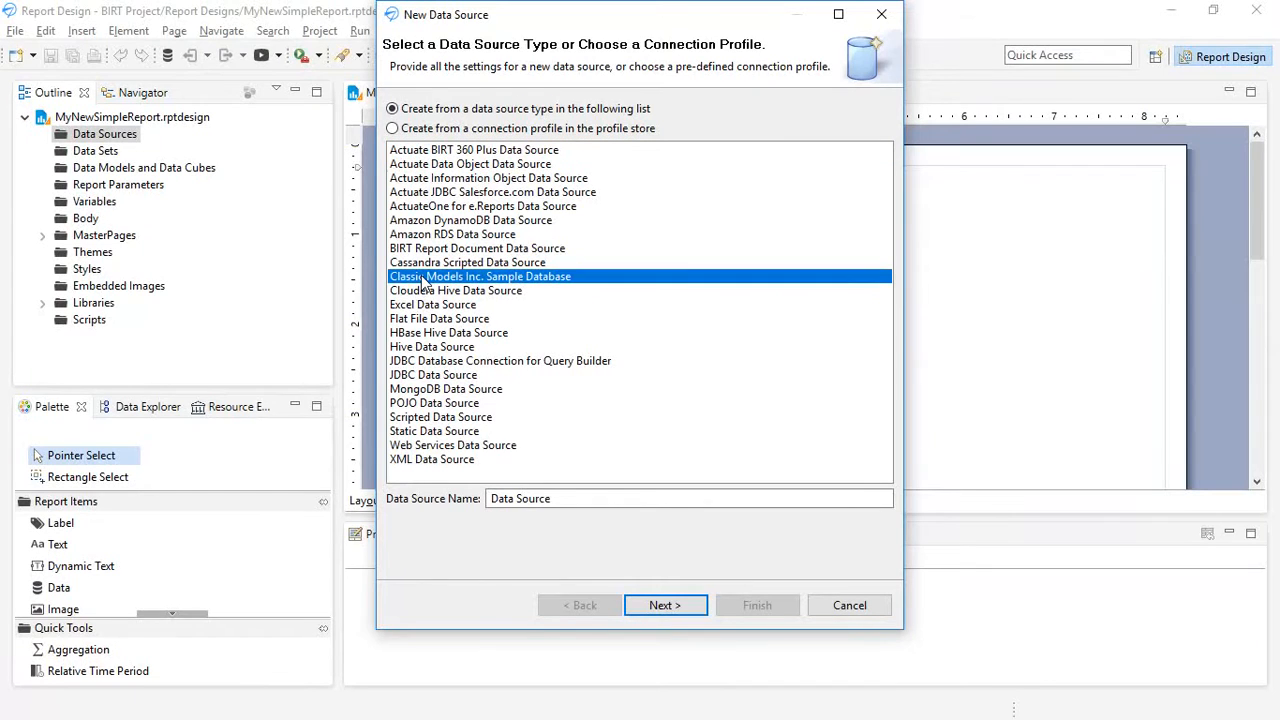
click(674, 606)
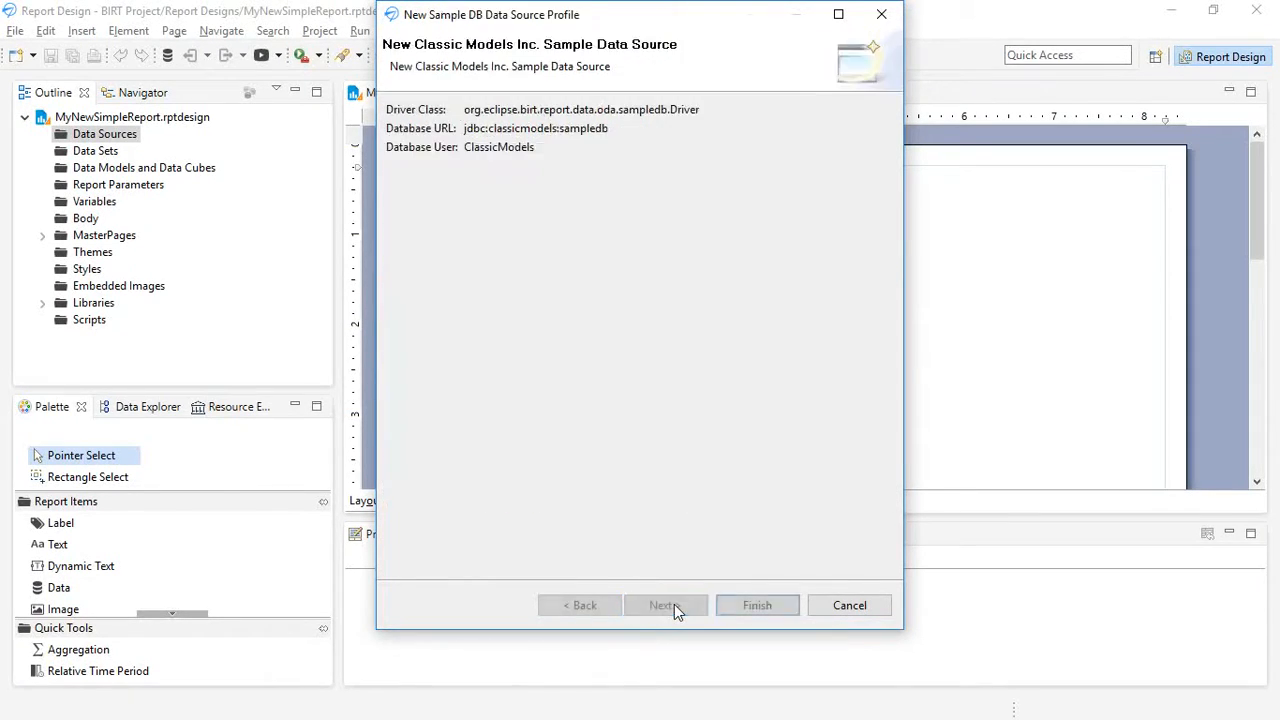
click(757, 606)
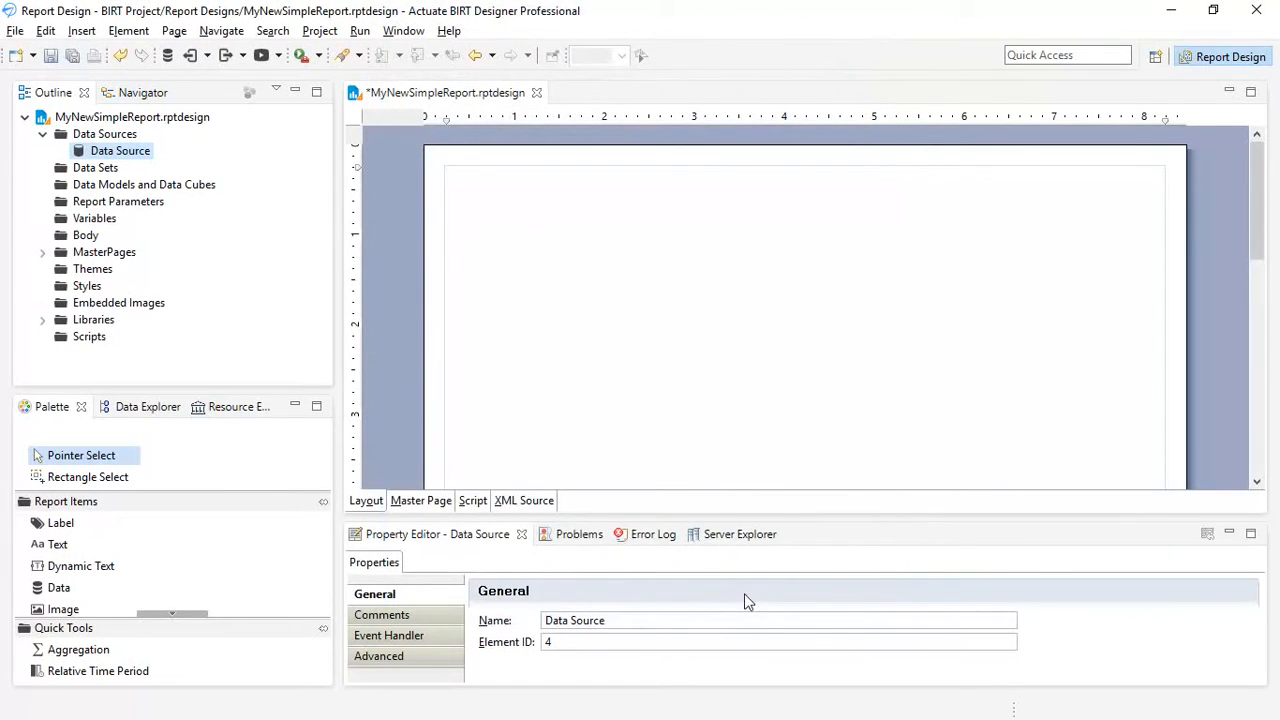
- Start a new data set on the sample data source and insert CLASSICMODELS.CUSTOMERS into the query's from clause
right_click(101, 171)
click(187, 182)
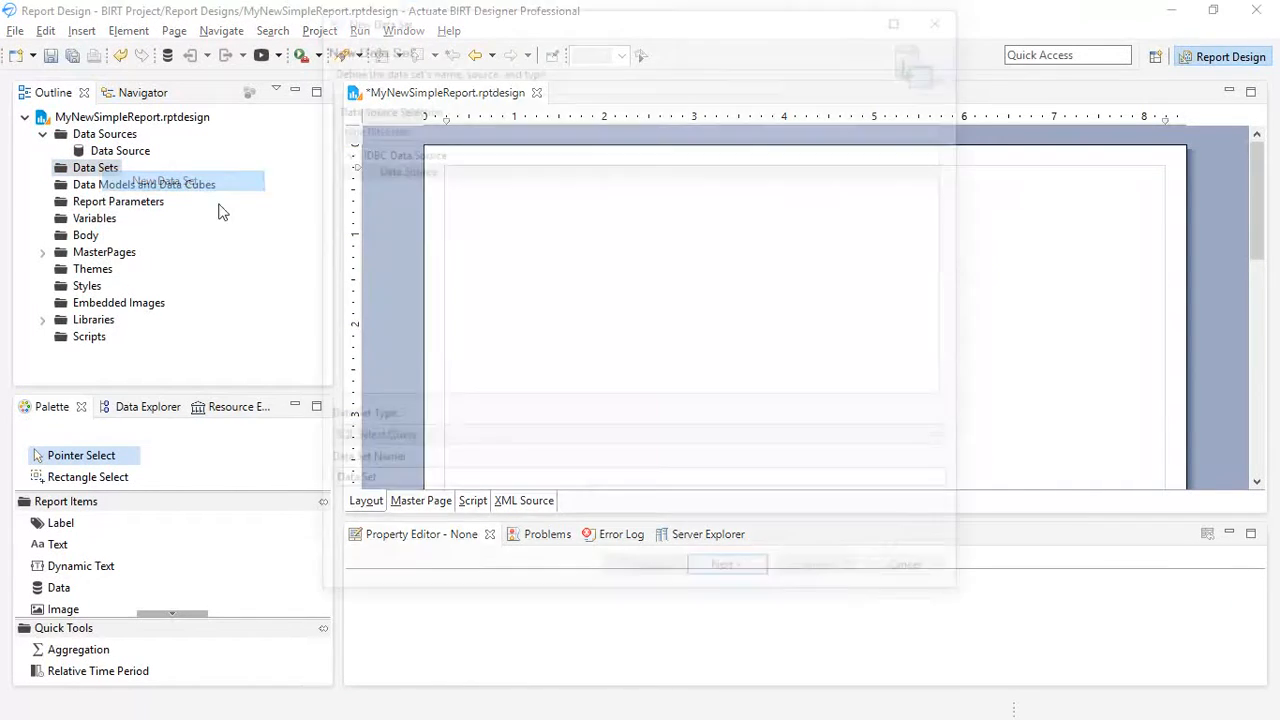
click(738, 577)
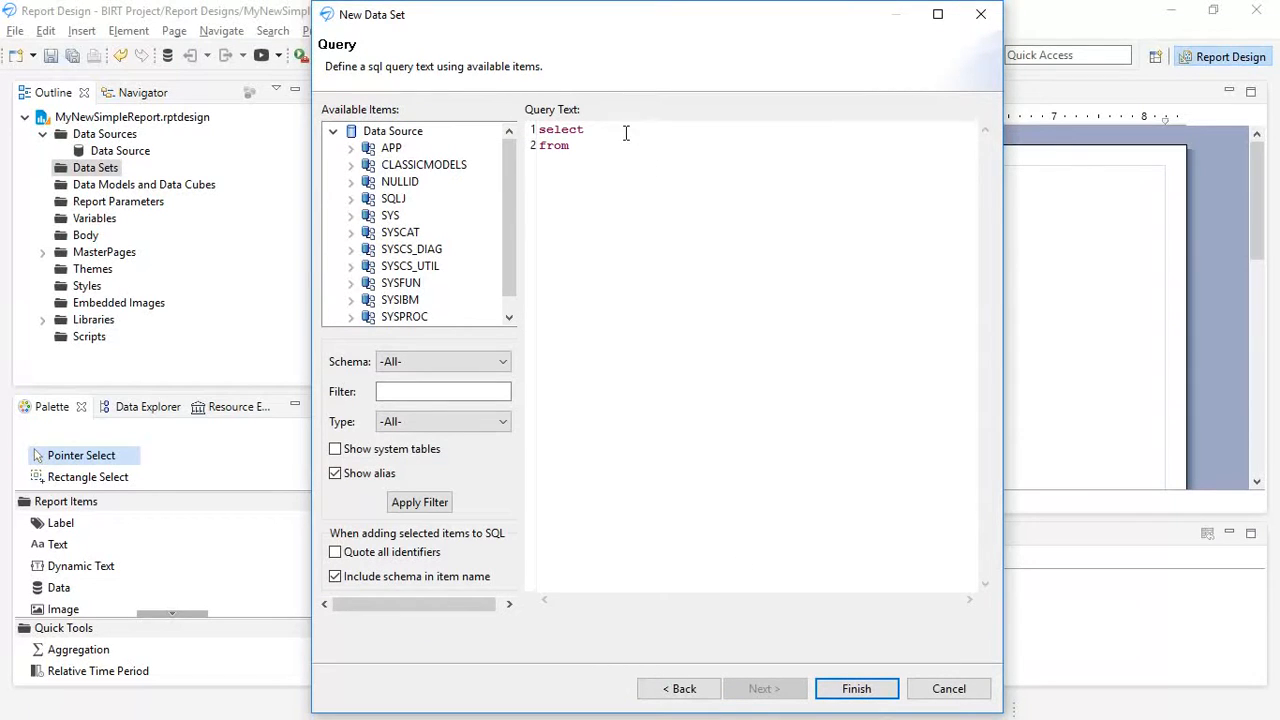
click(351, 165)
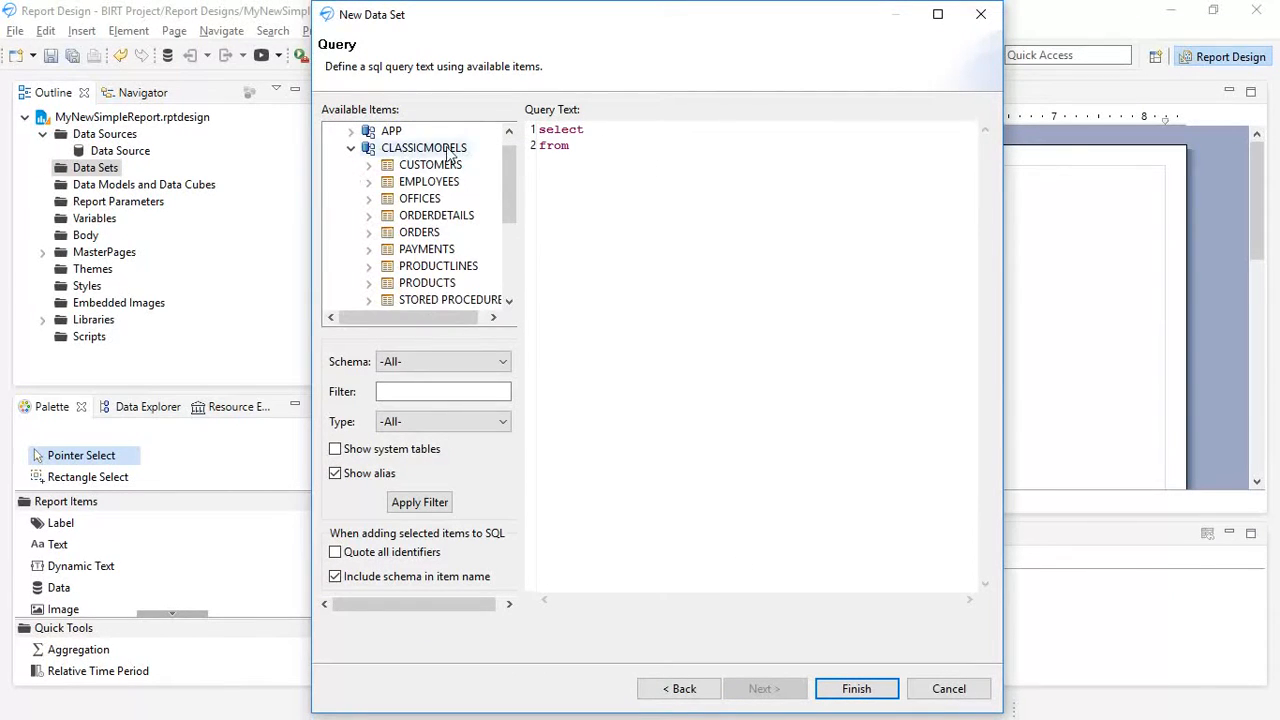
click(595, 131)
drag(596, 134, 609, 157)
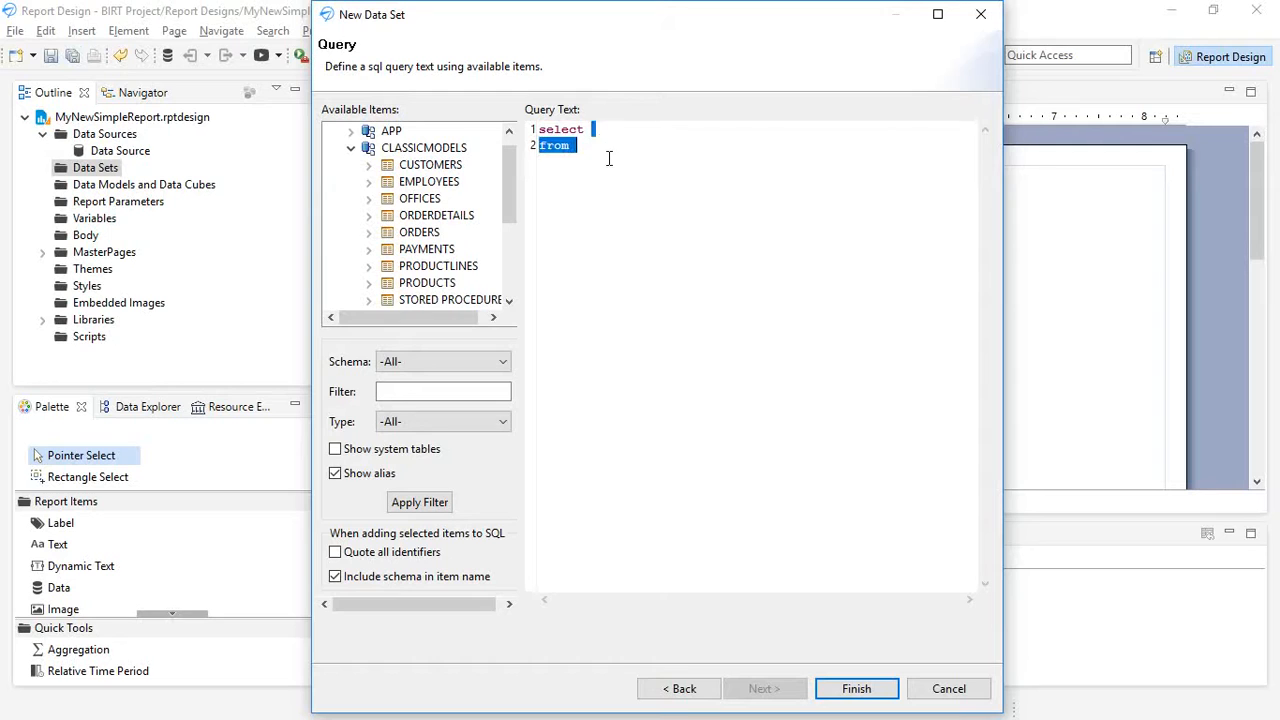
click(595, 142)
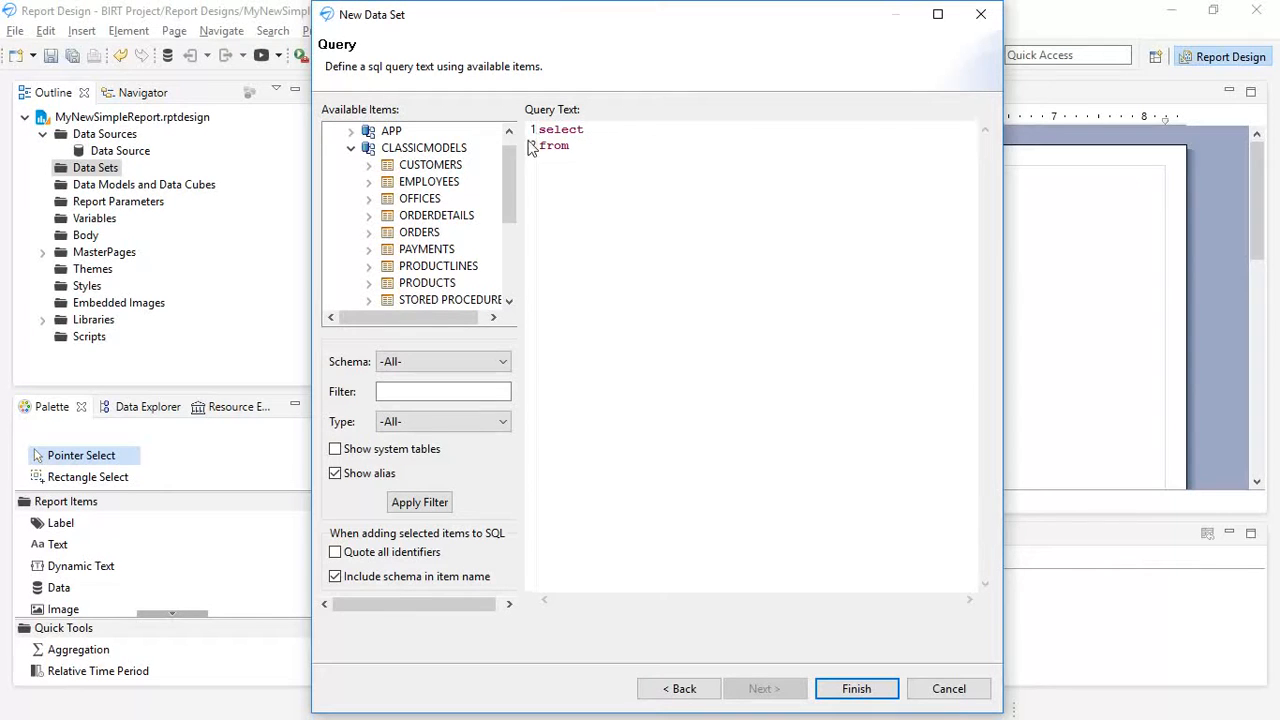
click(426, 165)
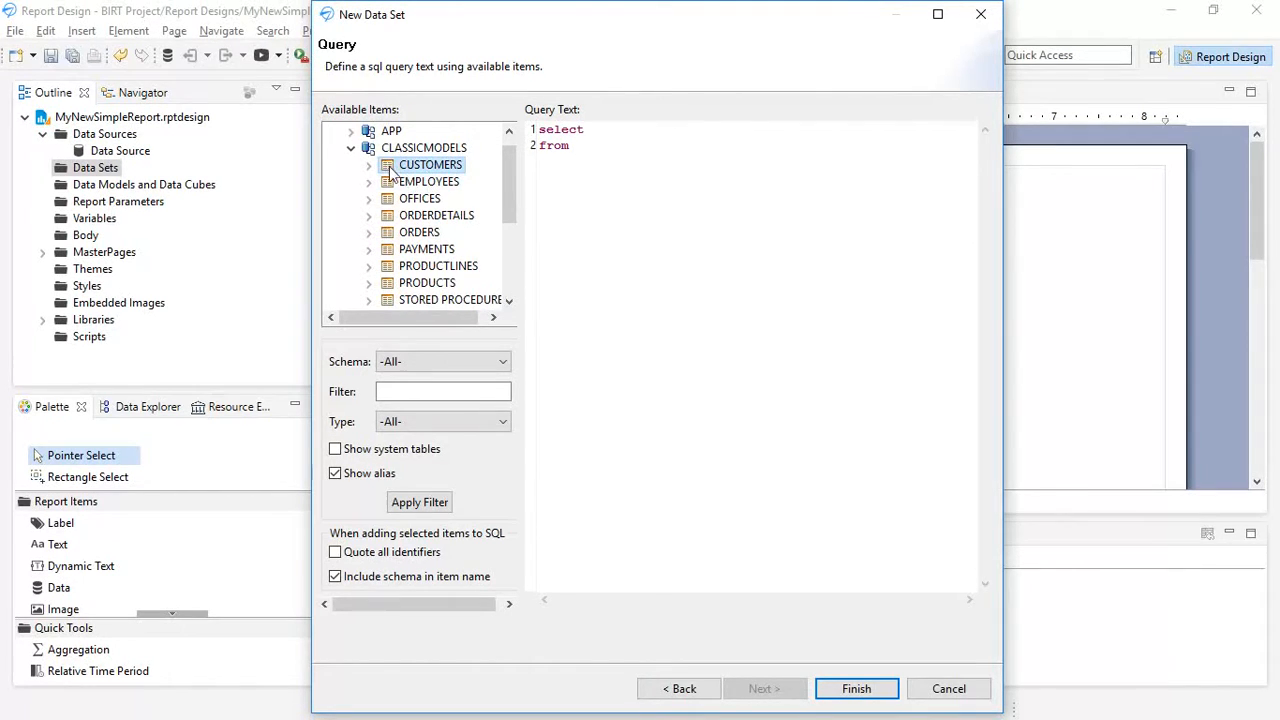
drag(426, 173, 596, 150)
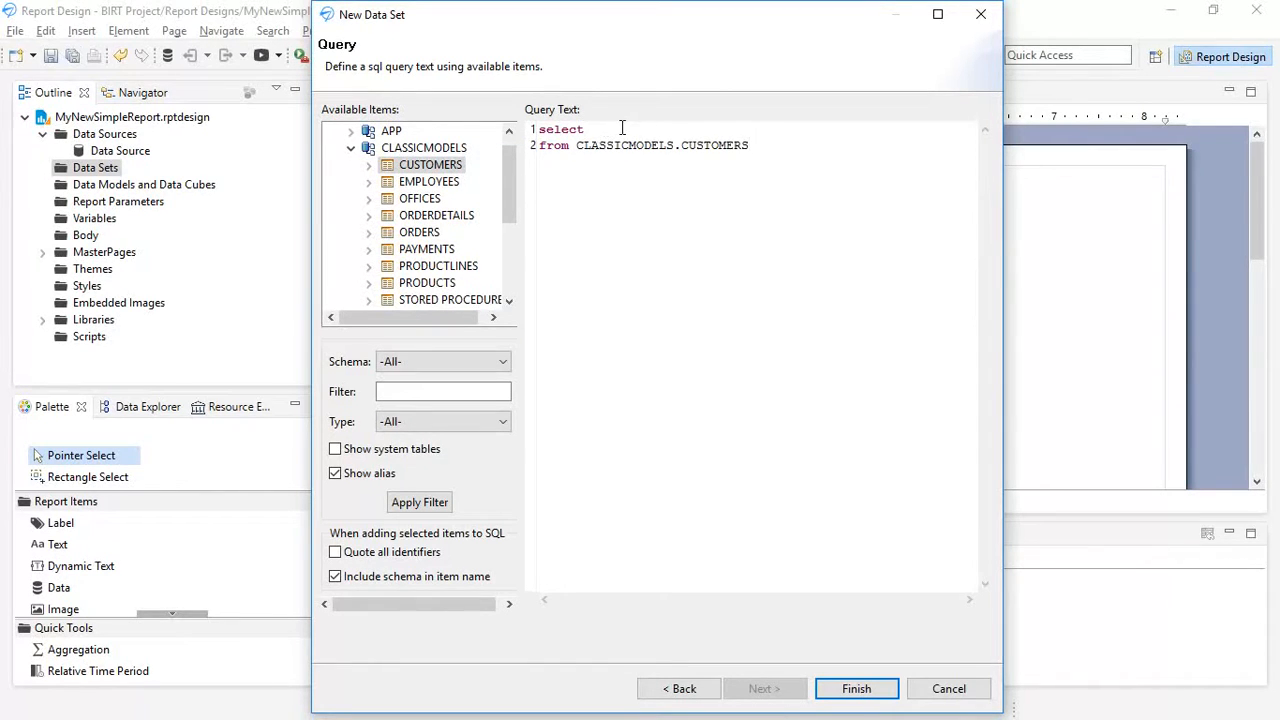
- Insert the CUSTOMERS table's CUSTOMERNUMBER column into the select clause, separated from the select keyword by a space
click(600, 130)
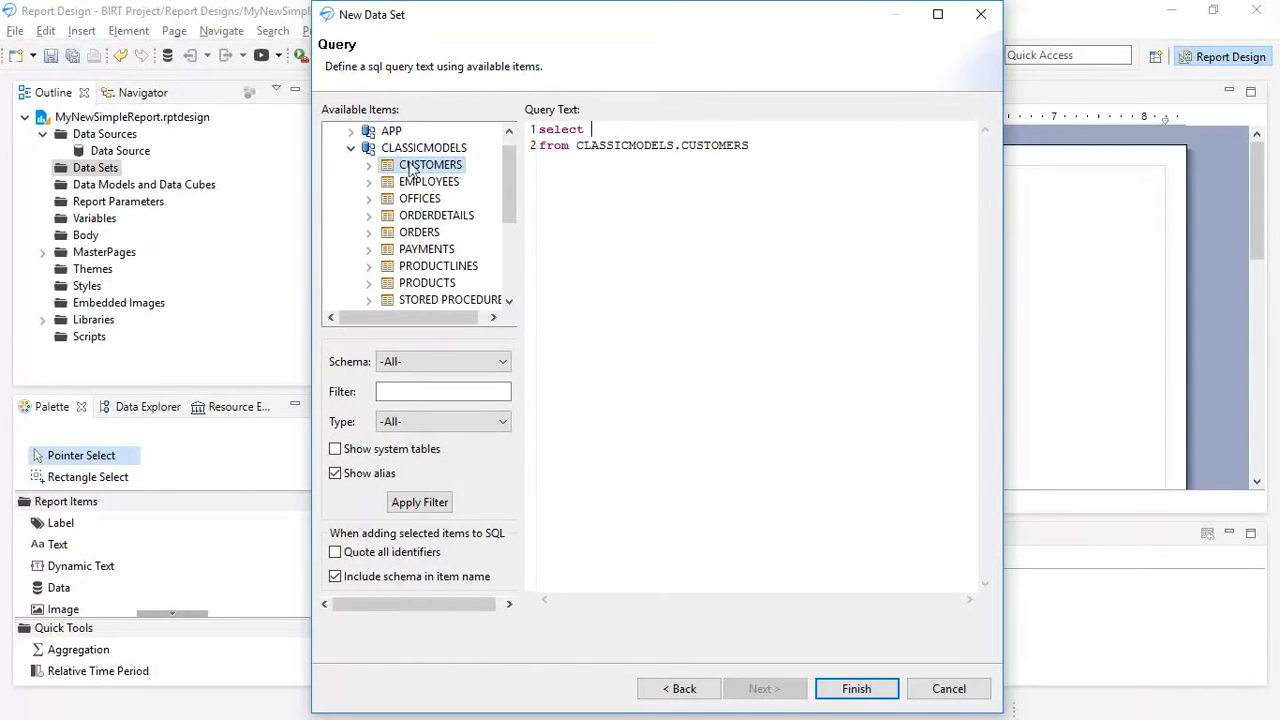
click(370, 166)
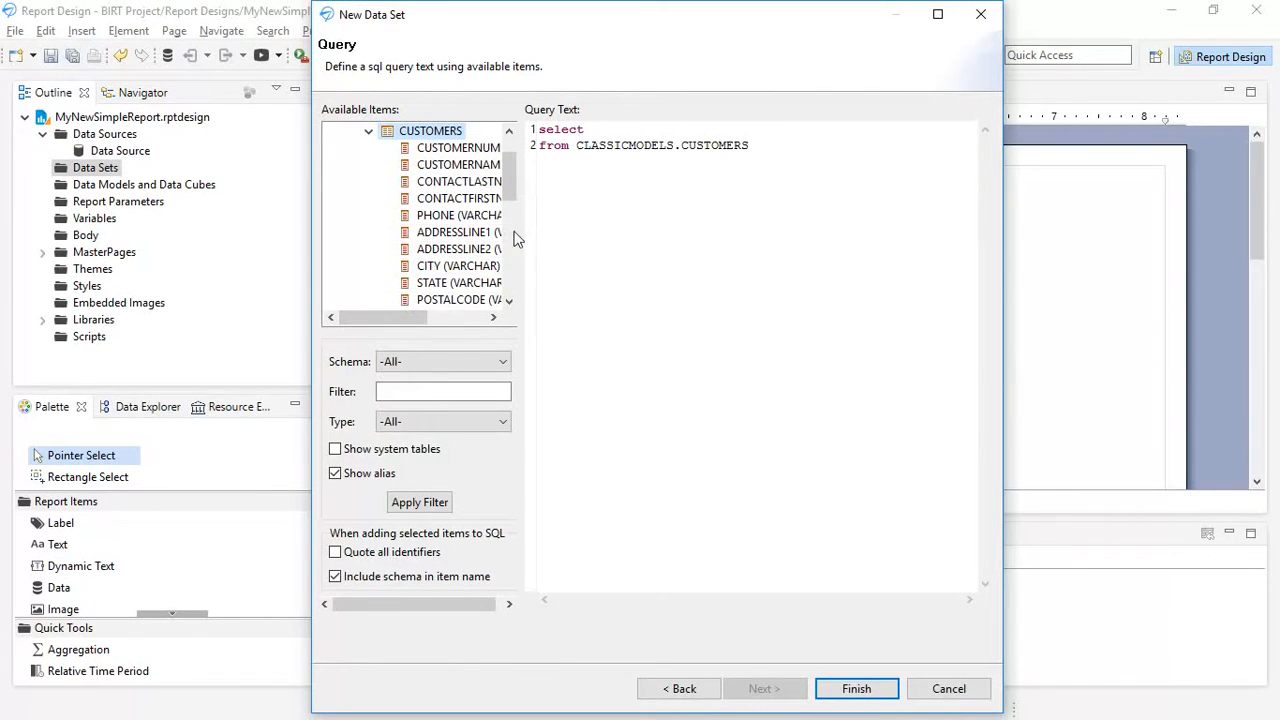
drag(385, 316, 418, 316)
drag(423, 150, 588, 137)
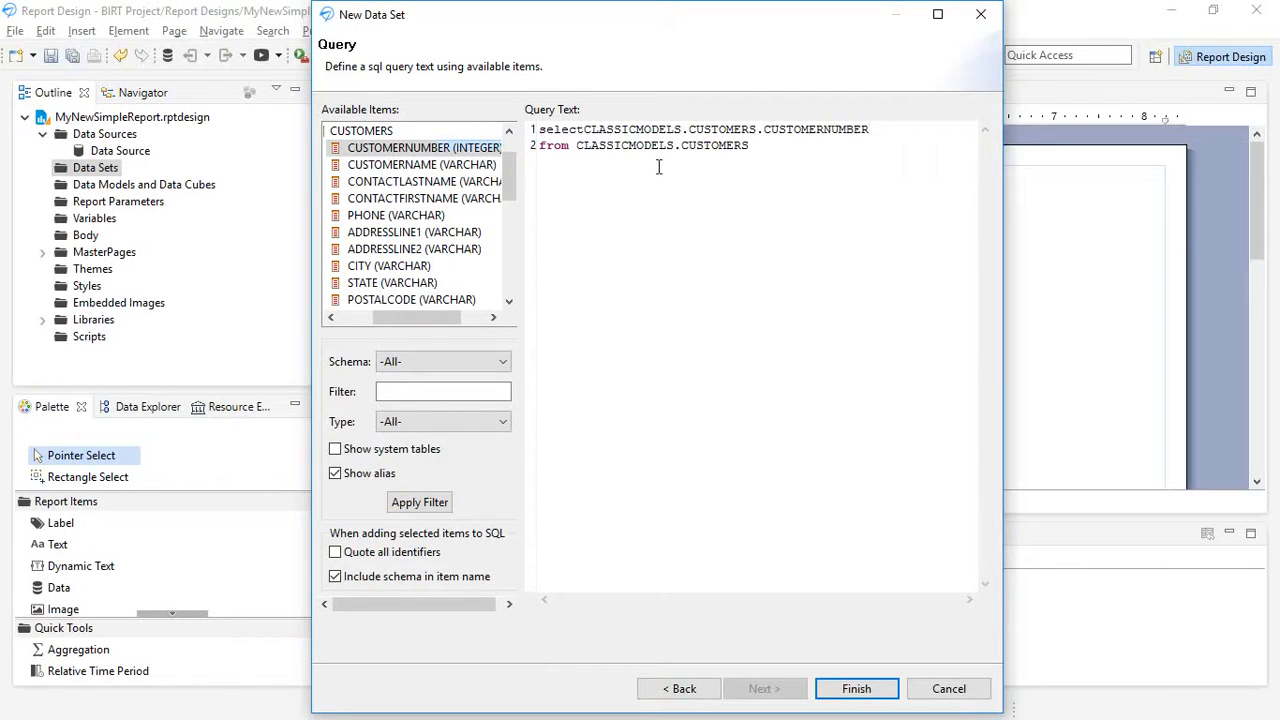
click(587, 133)
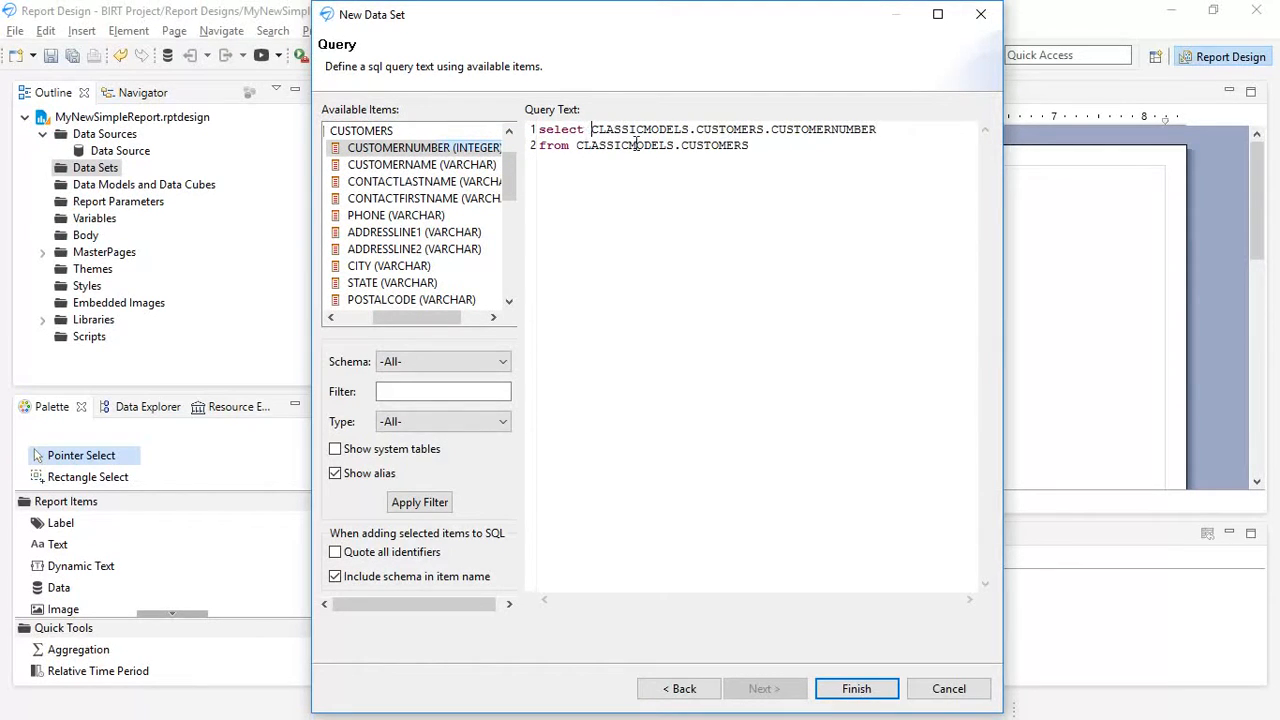
click(868, 137)
drag(590, 129, 771, 130)
- Append the columns CustomerName and ContactLastName to the select clause, separated by commas
click(913, 135)
text(,)
text(CustomerName)
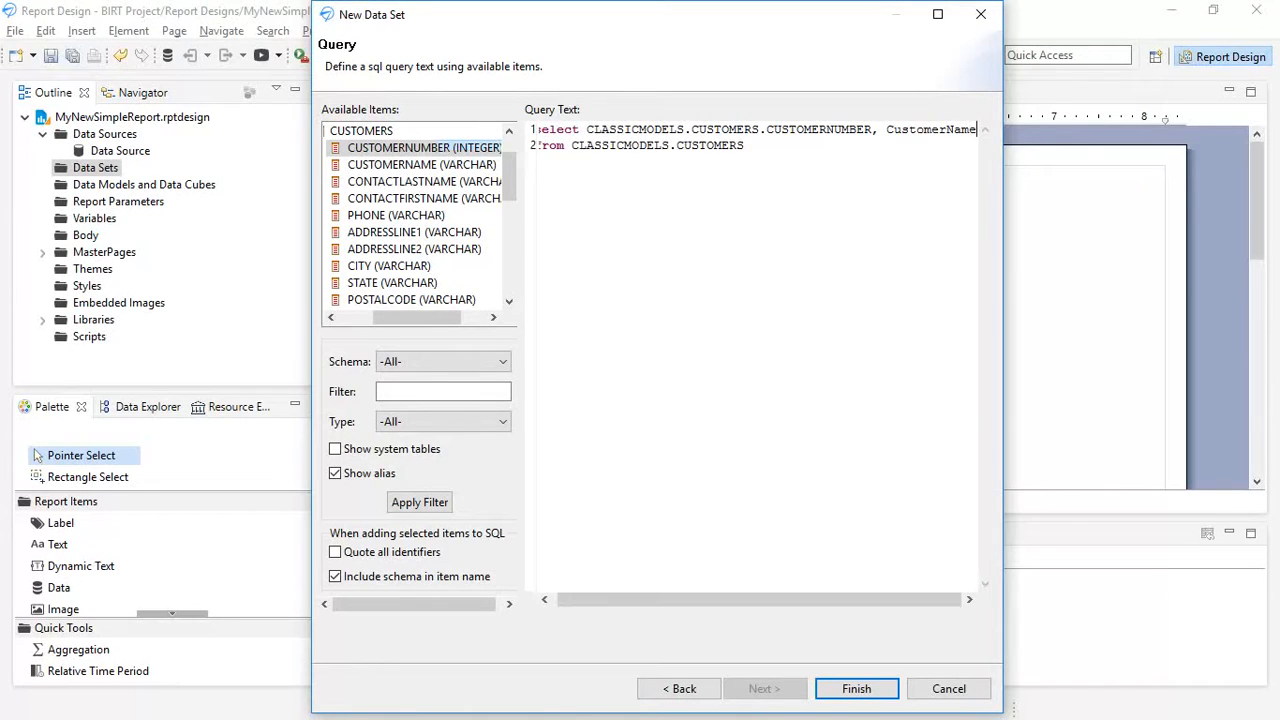
text(, )
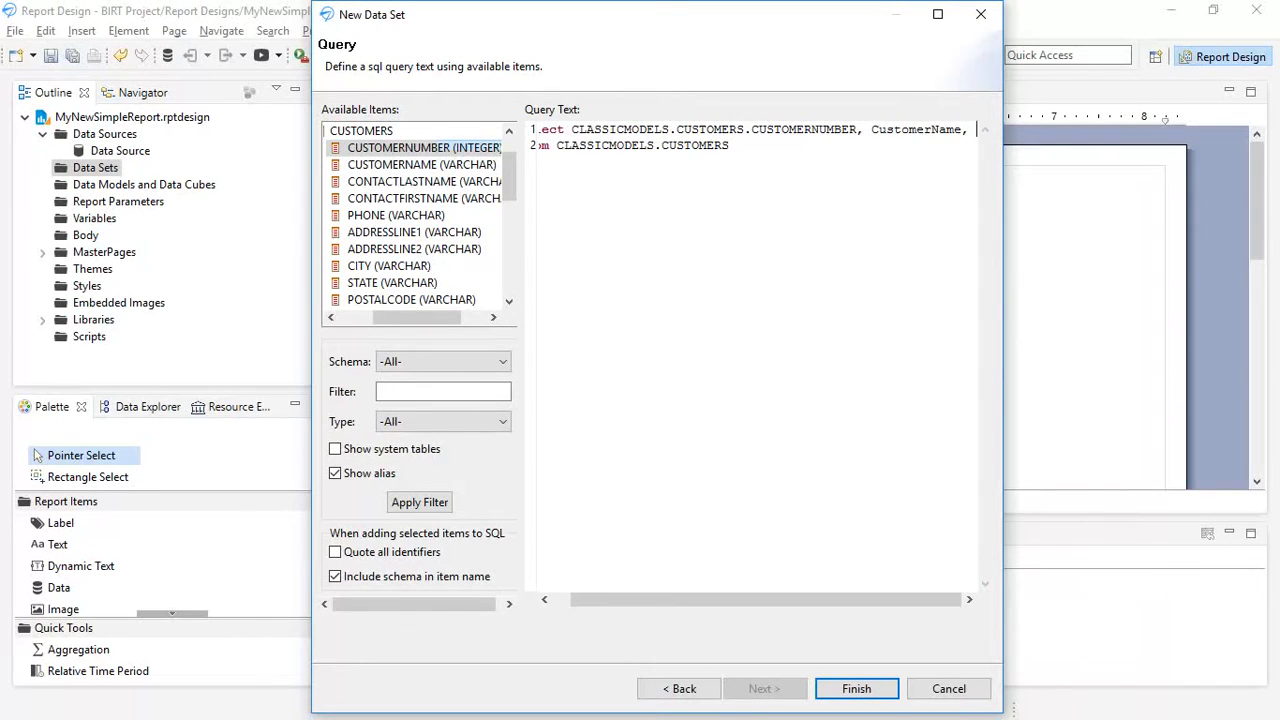
text(Contac)
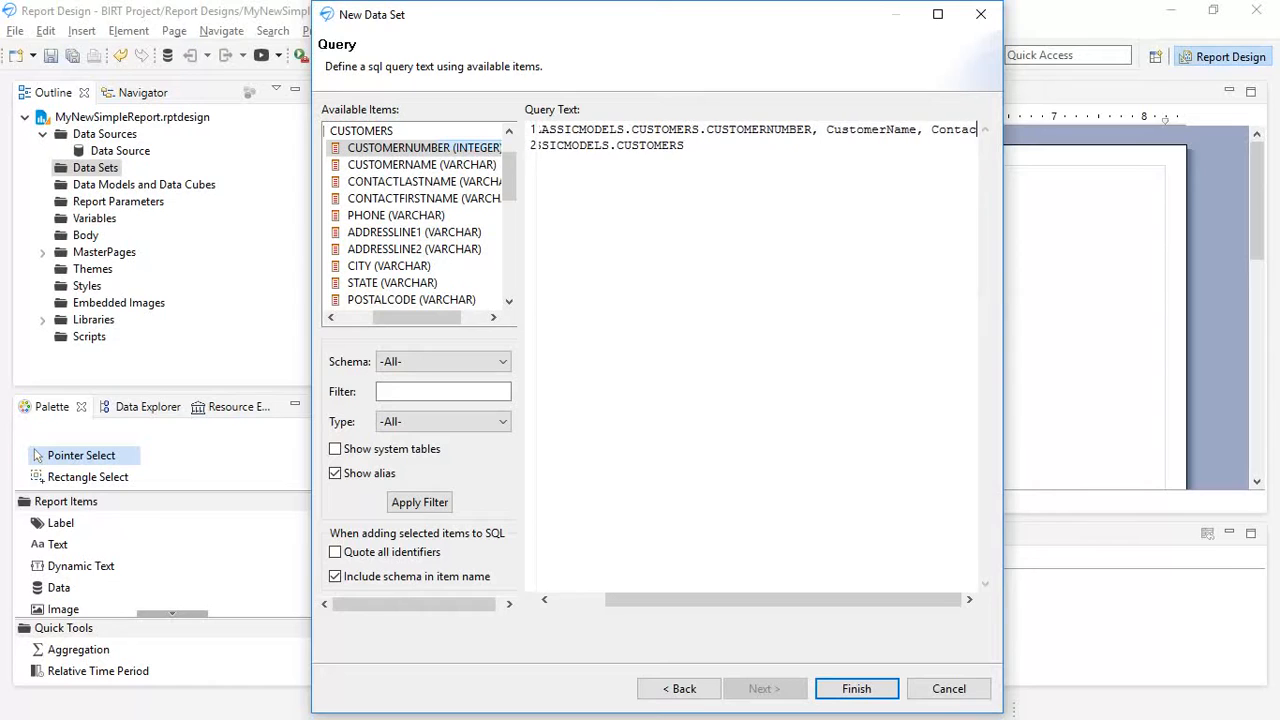
text(tLastName)
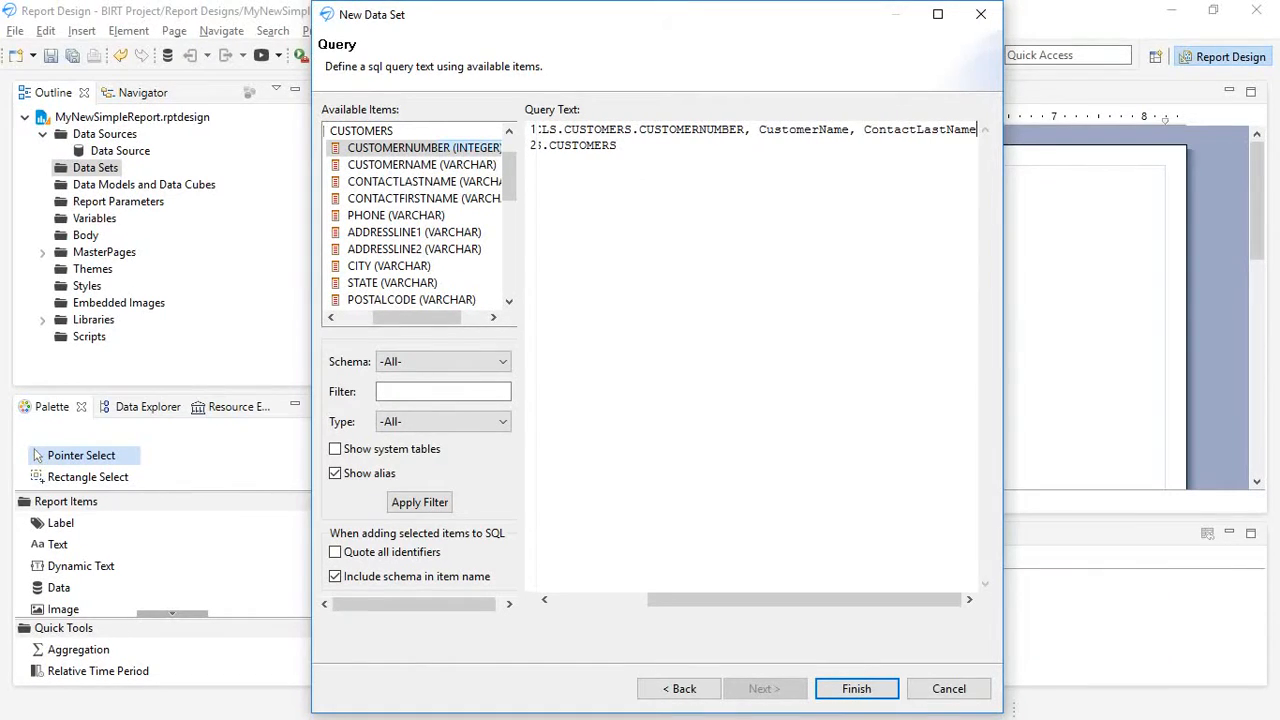
text(, ContactFirstname, Phone)
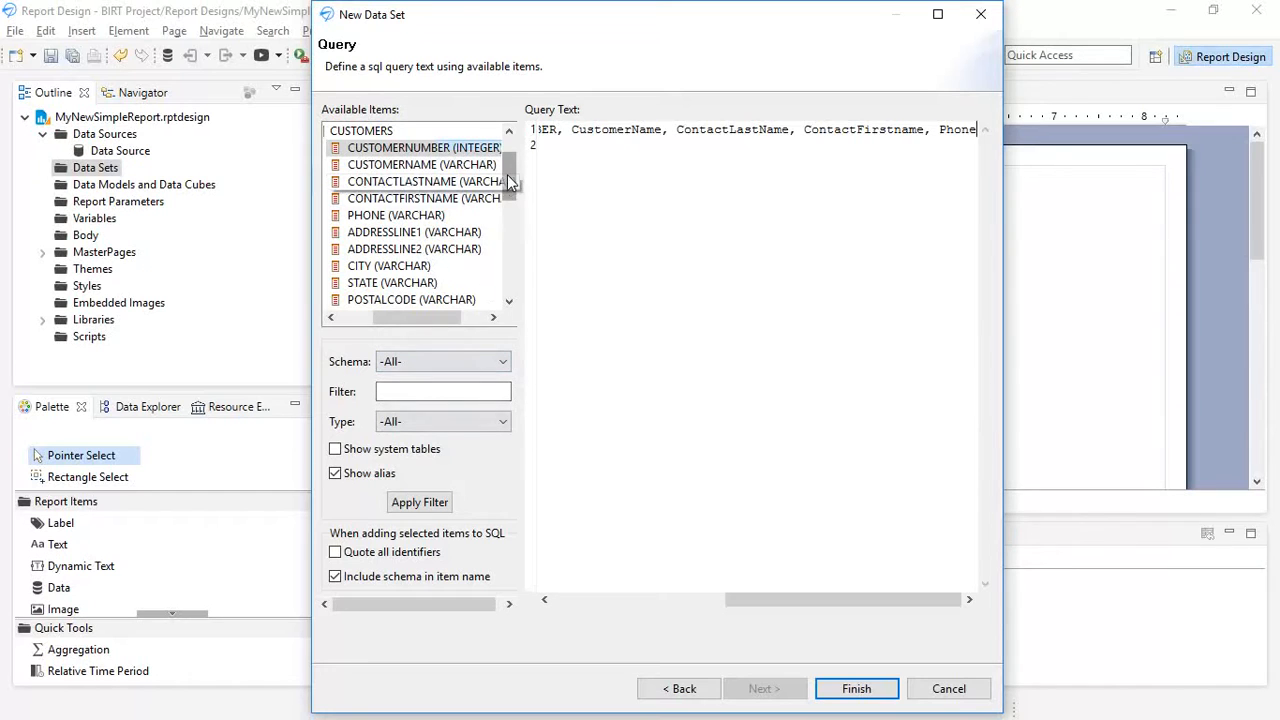
- Append the CreditLimit column to the select clause and finish creating the data set
drag(507, 174, 506, 224)
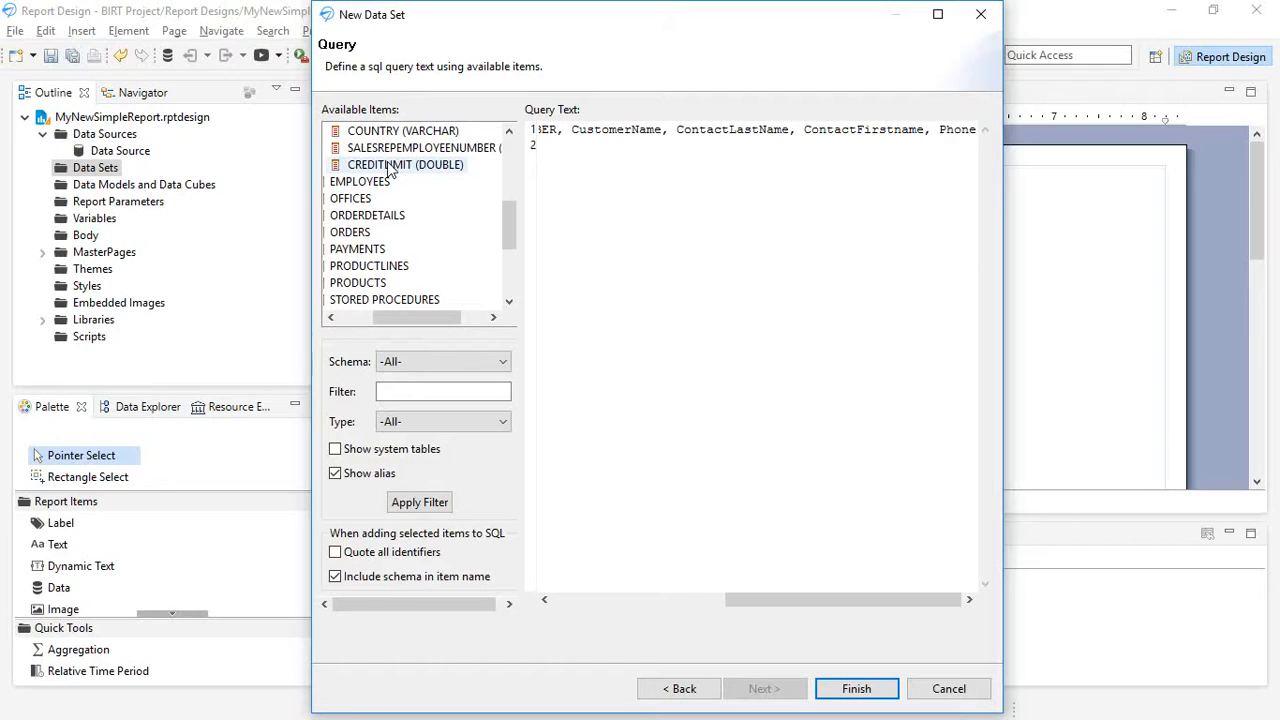
text(, CreditLimit)
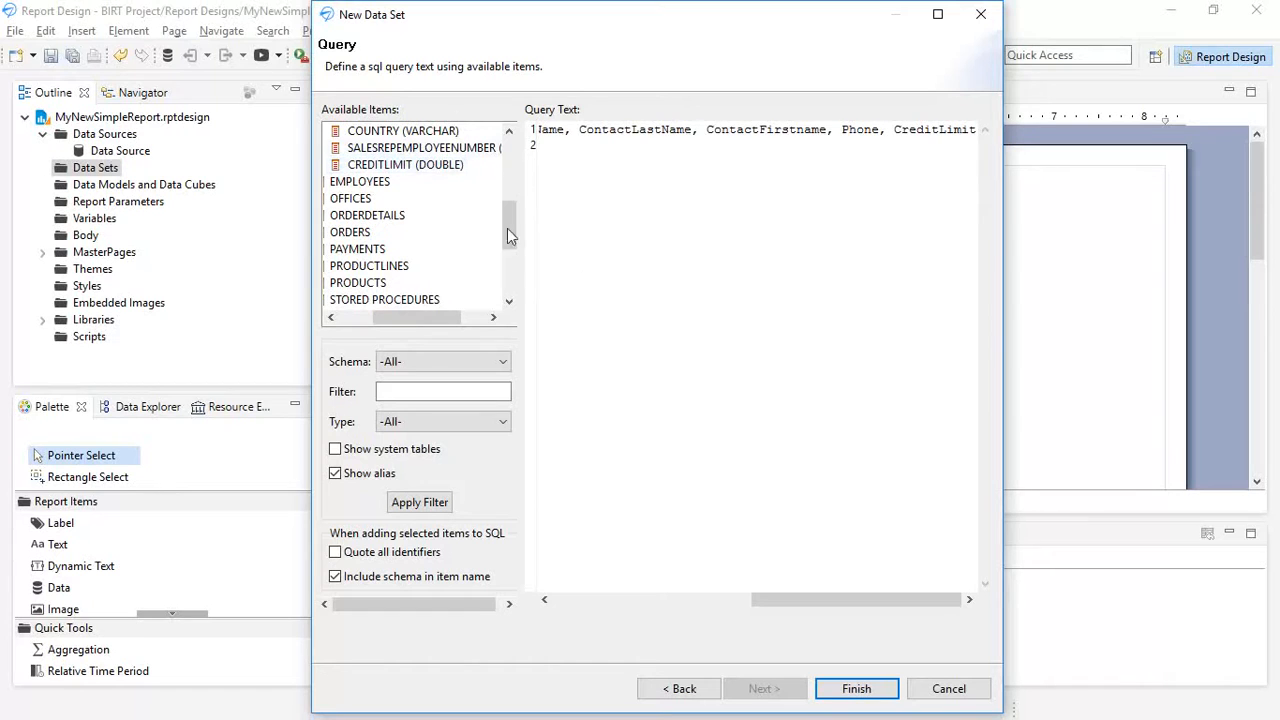
click(858, 690)
- Preview the data set's query results and accept the data set
click(330, 251)
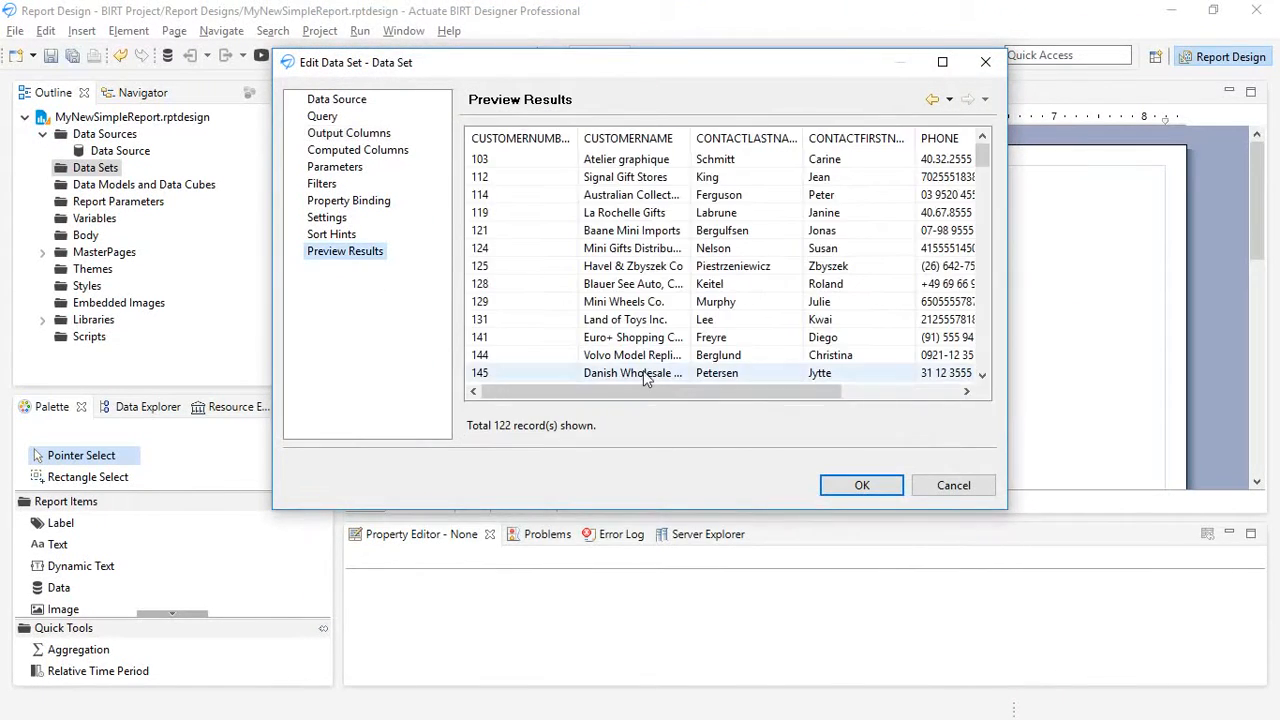
drag(641, 388, 508, 377)
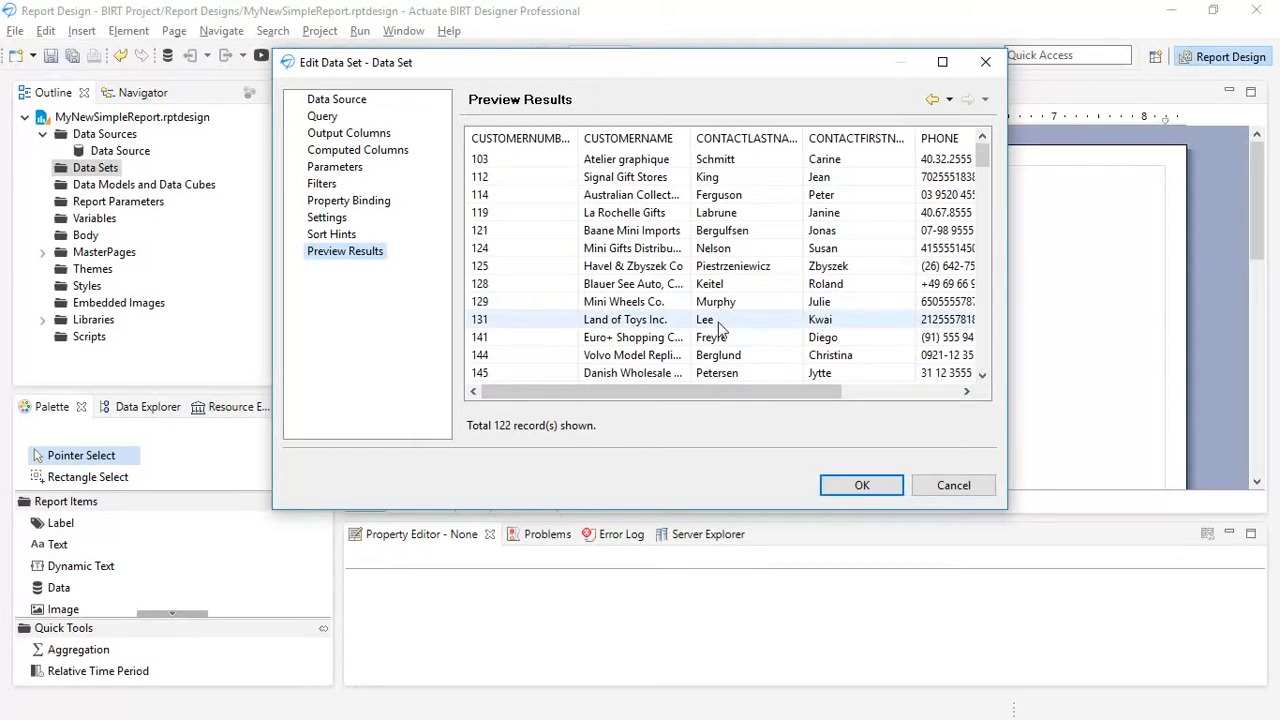
click(862, 485)
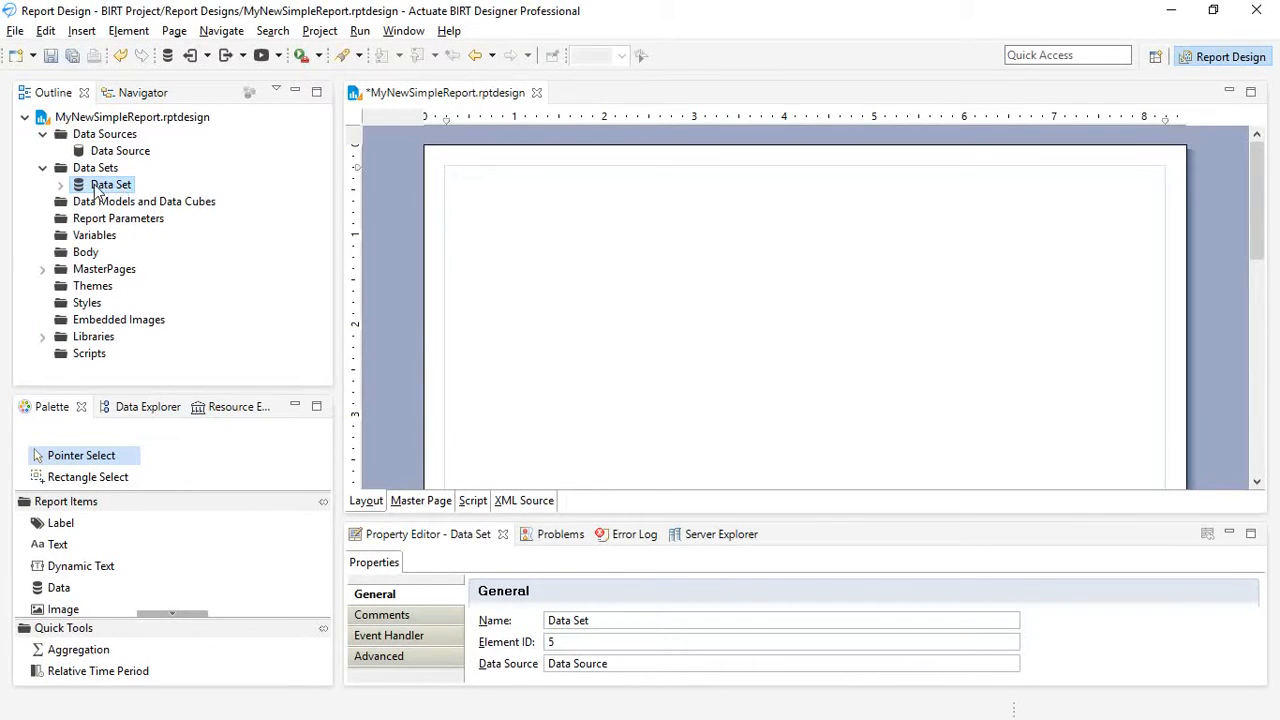
- Insert a table from the data set with every column except CUSTOMERNUMBER into the report layout, and preview the report in the web viewer
drag(96, 190, 480, 214)
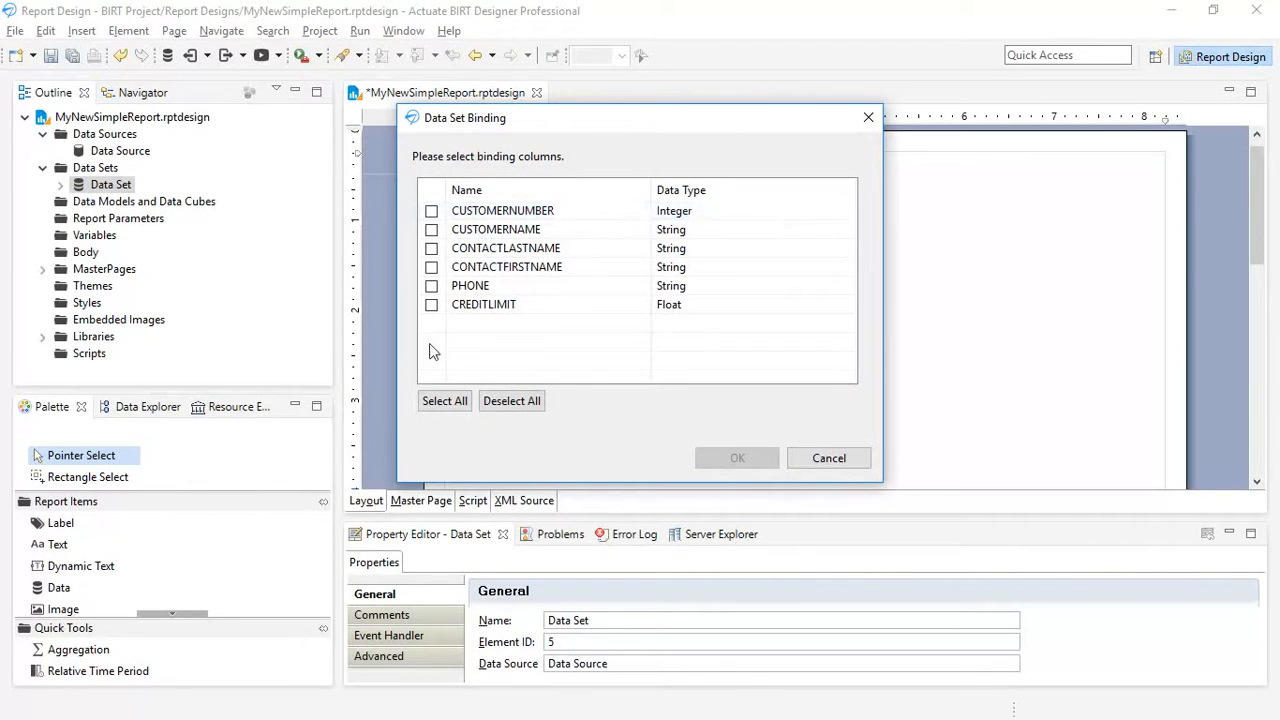
click(445, 400)
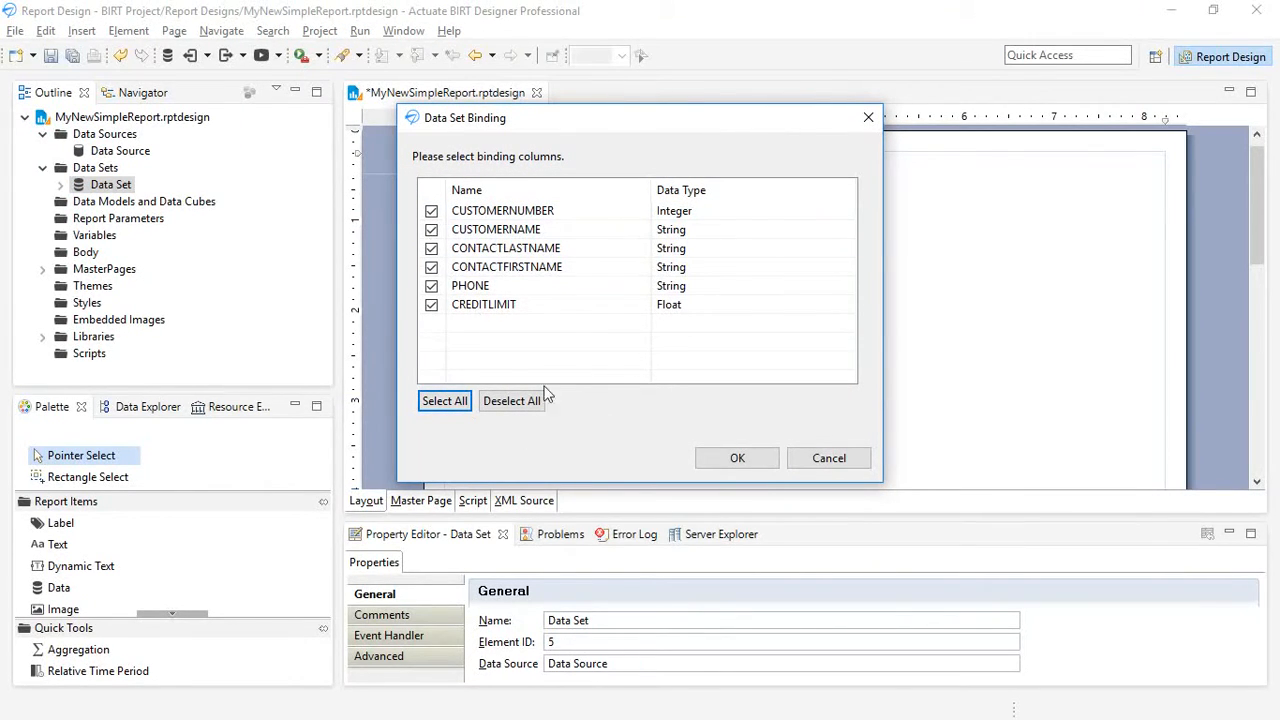
click(459, 215)
click(432, 211)
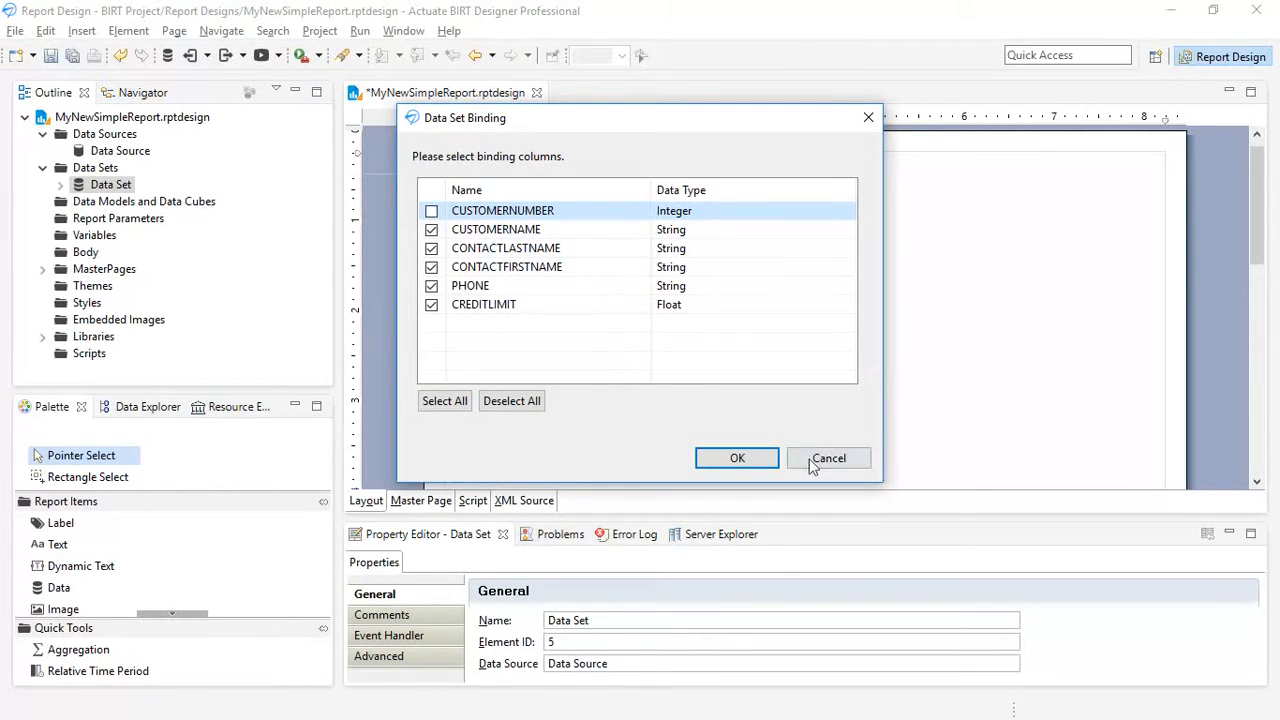
click(737, 458)
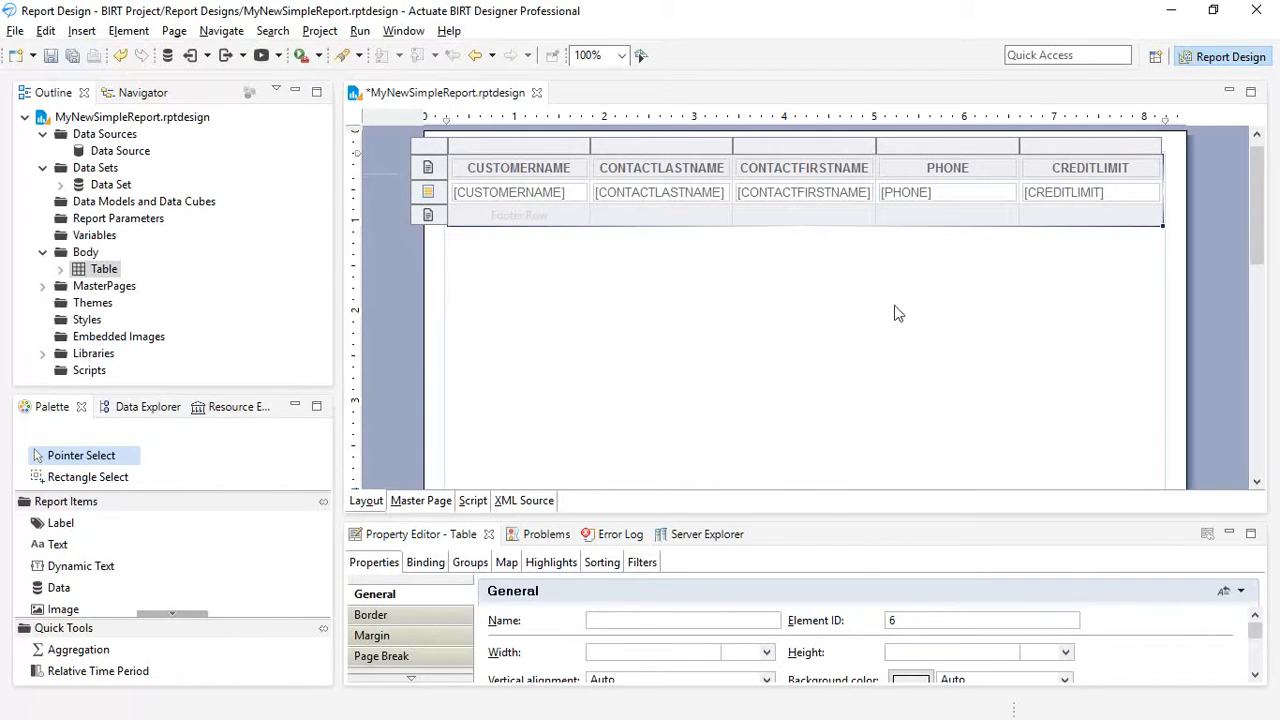
click(263, 60)
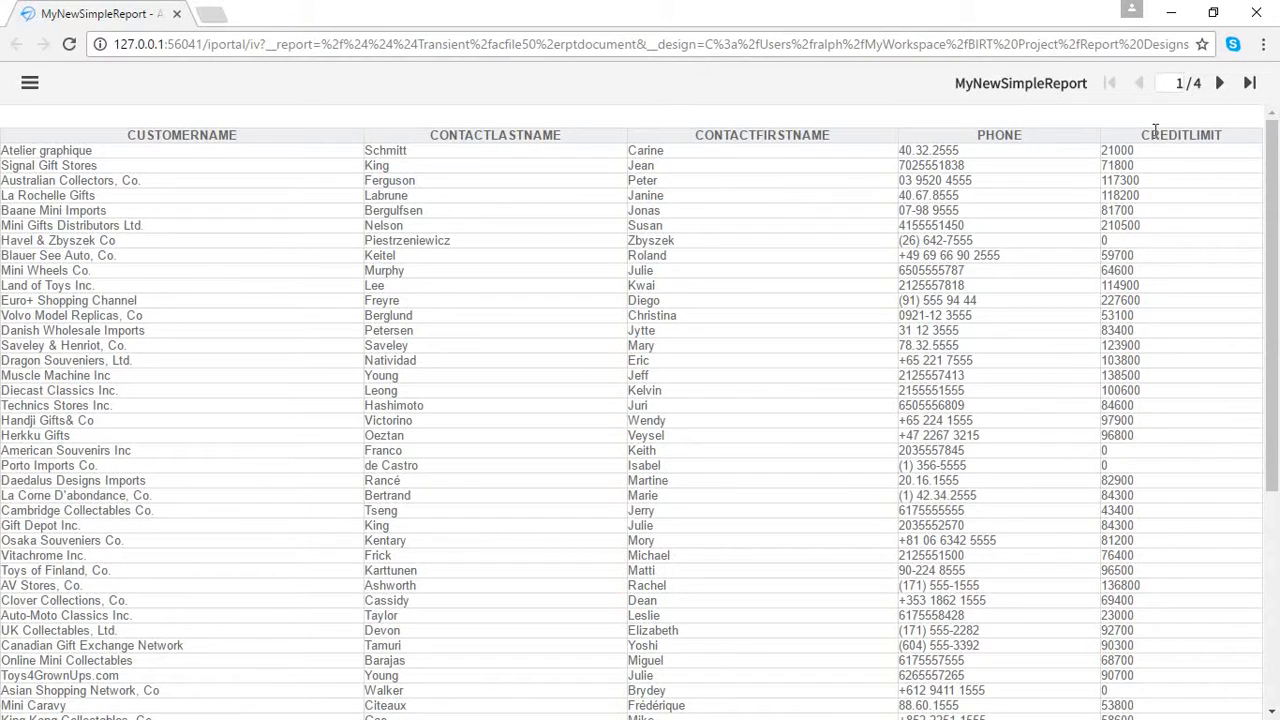
click(1258, 14)
- Add a highlight to the table's detail row with the condition row.__rownum%2 Equal to 0, using the table's RowNum binding
click(428, 192)
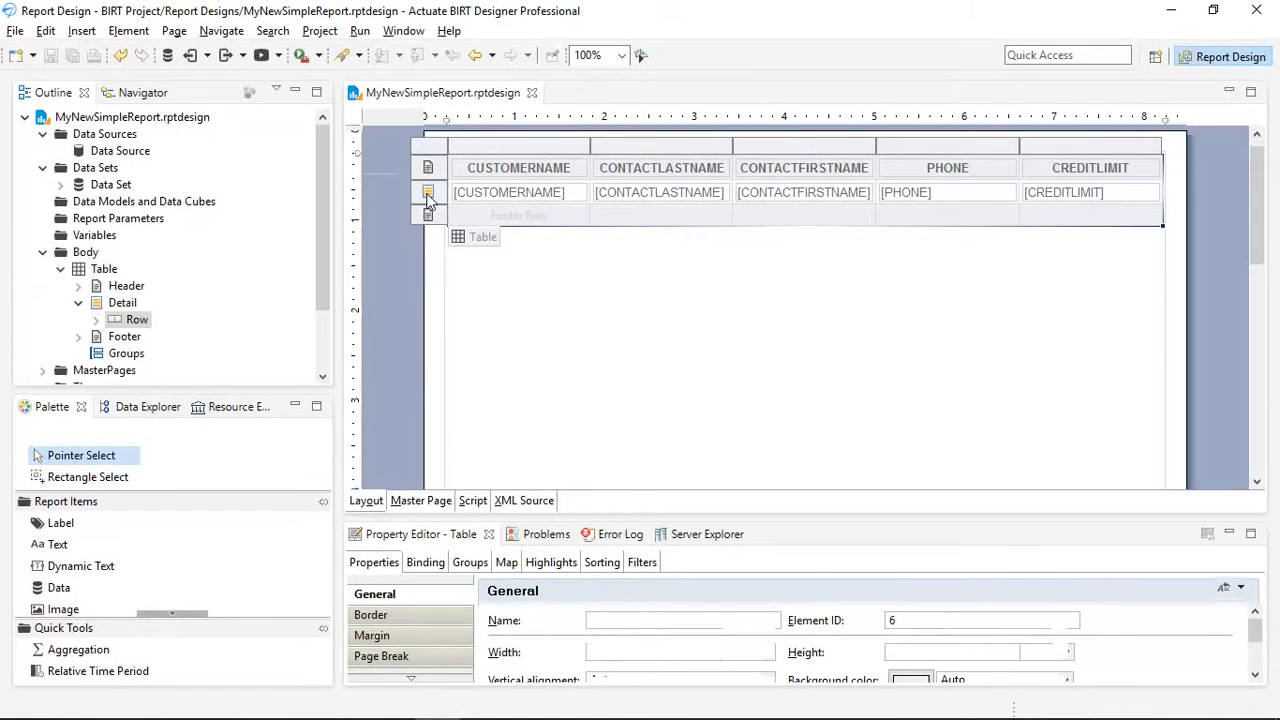
click(462, 563)
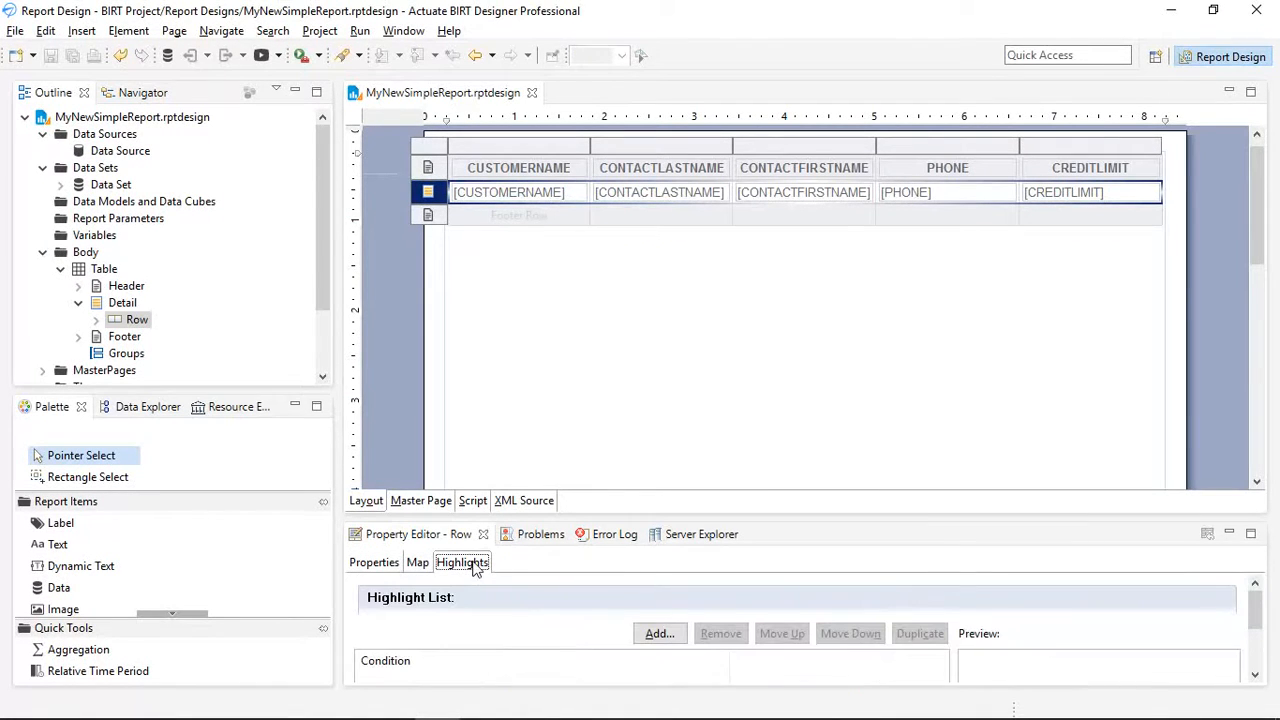
click(659, 634)
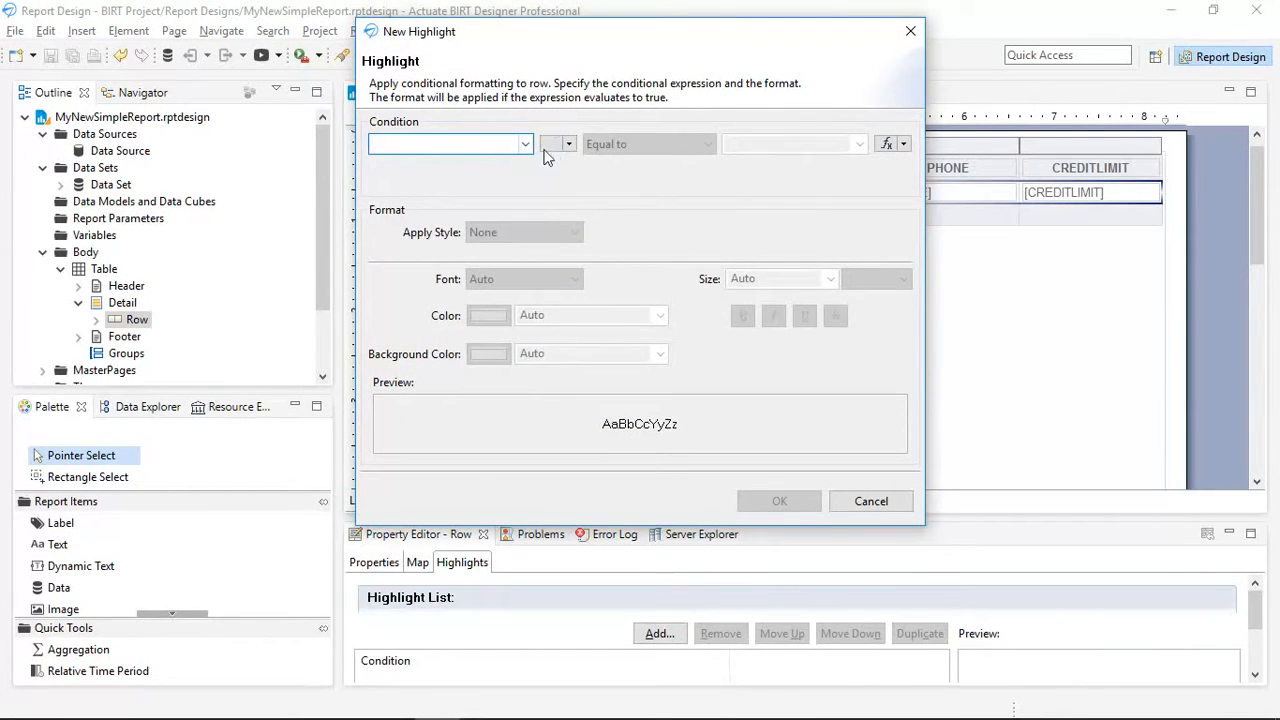
click(552, 144)
click(384, 380)
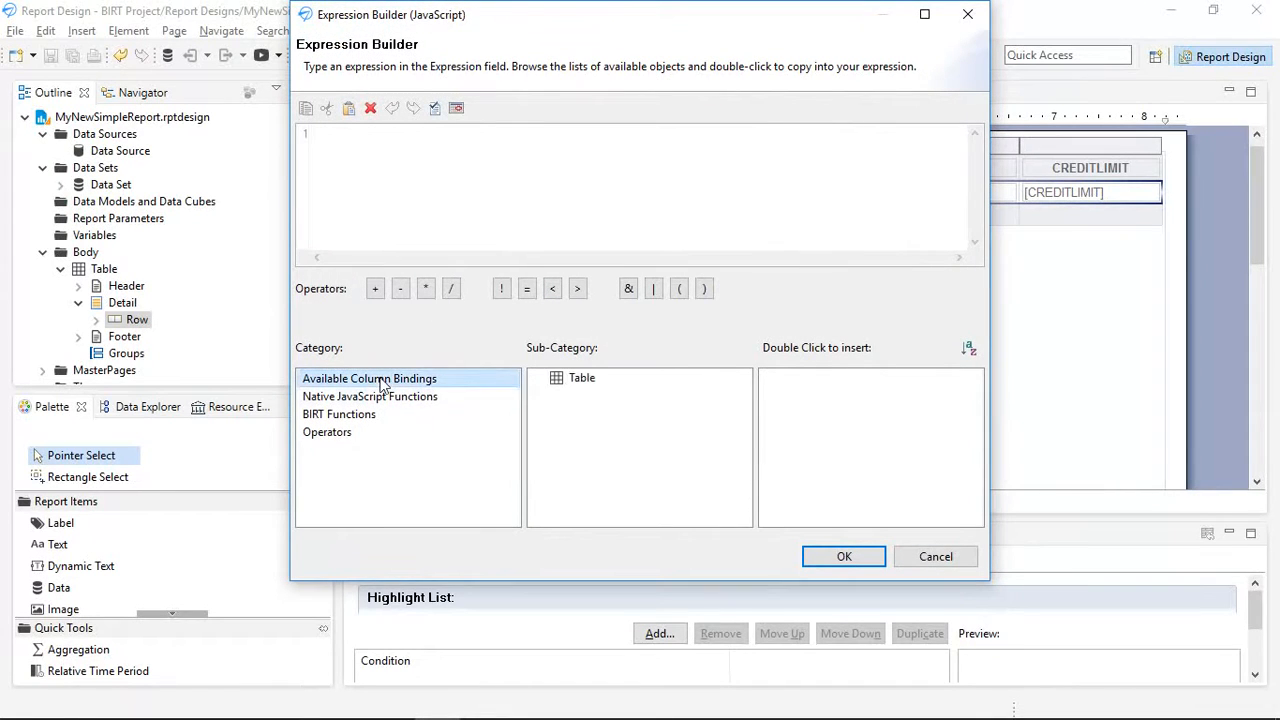
click(587, 389)
double_click(795, 468)
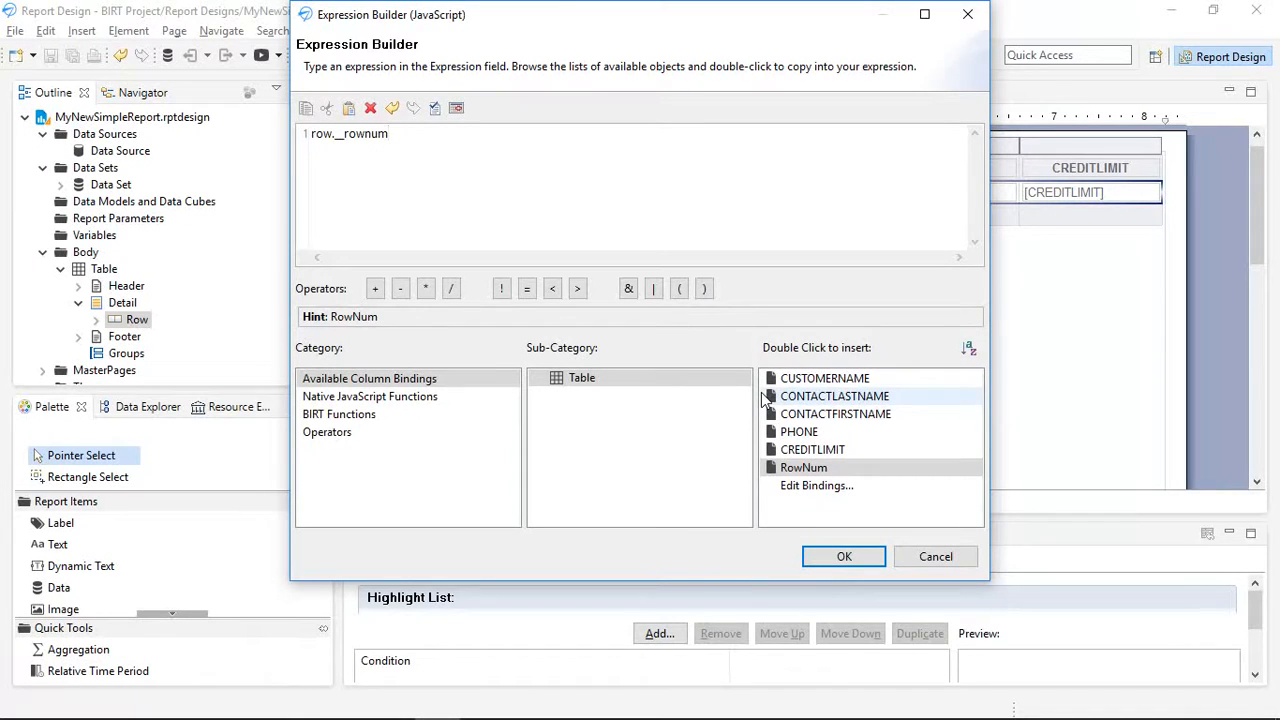
text(%2)
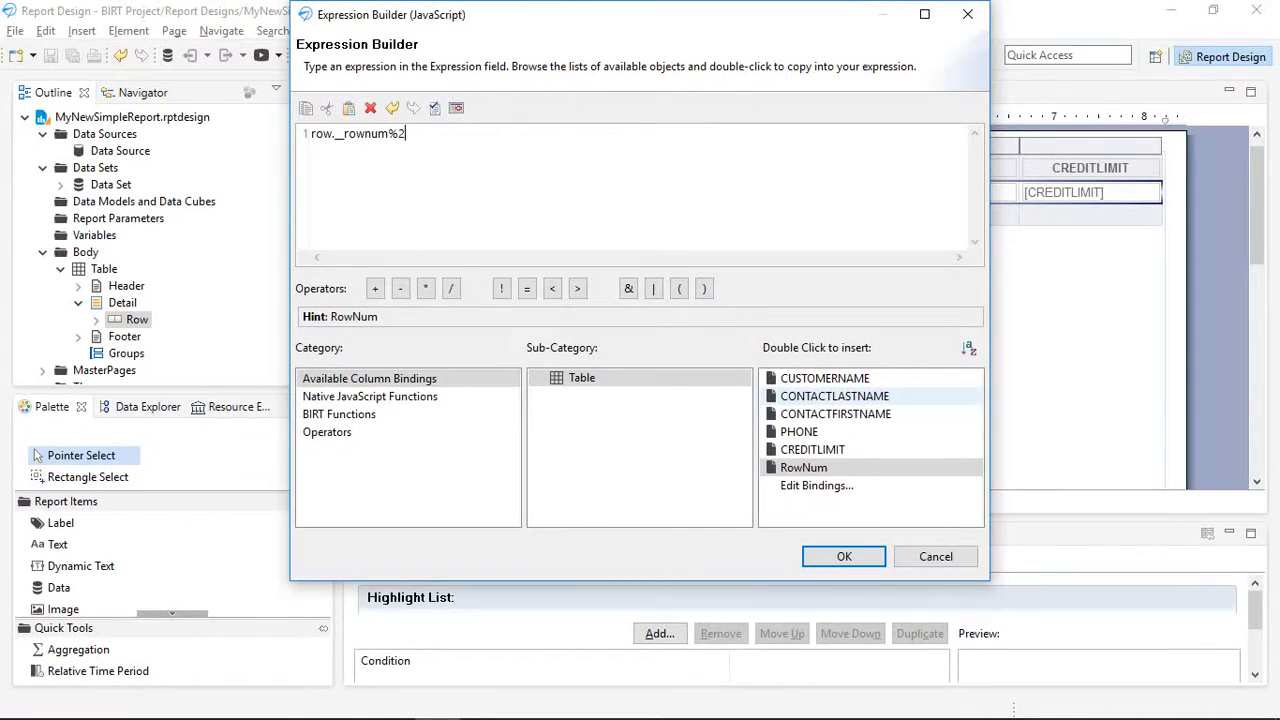
click(845, 561)
click(796, 141)
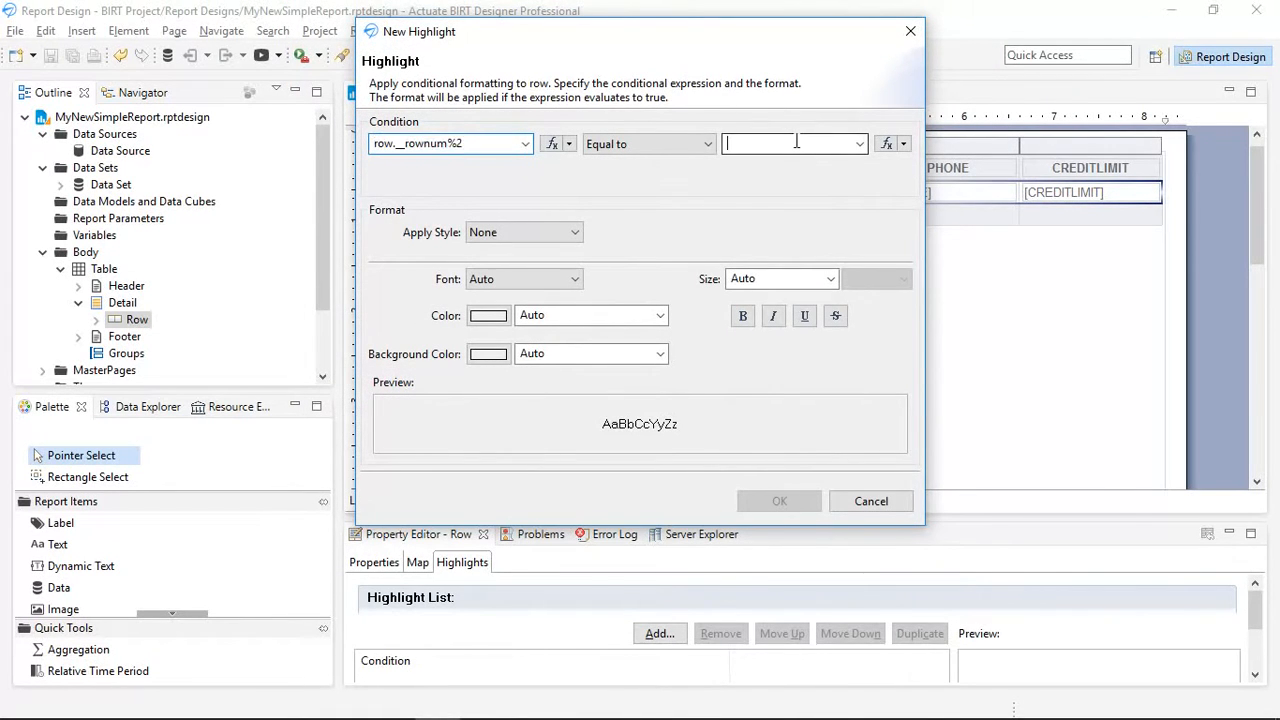
text(0)
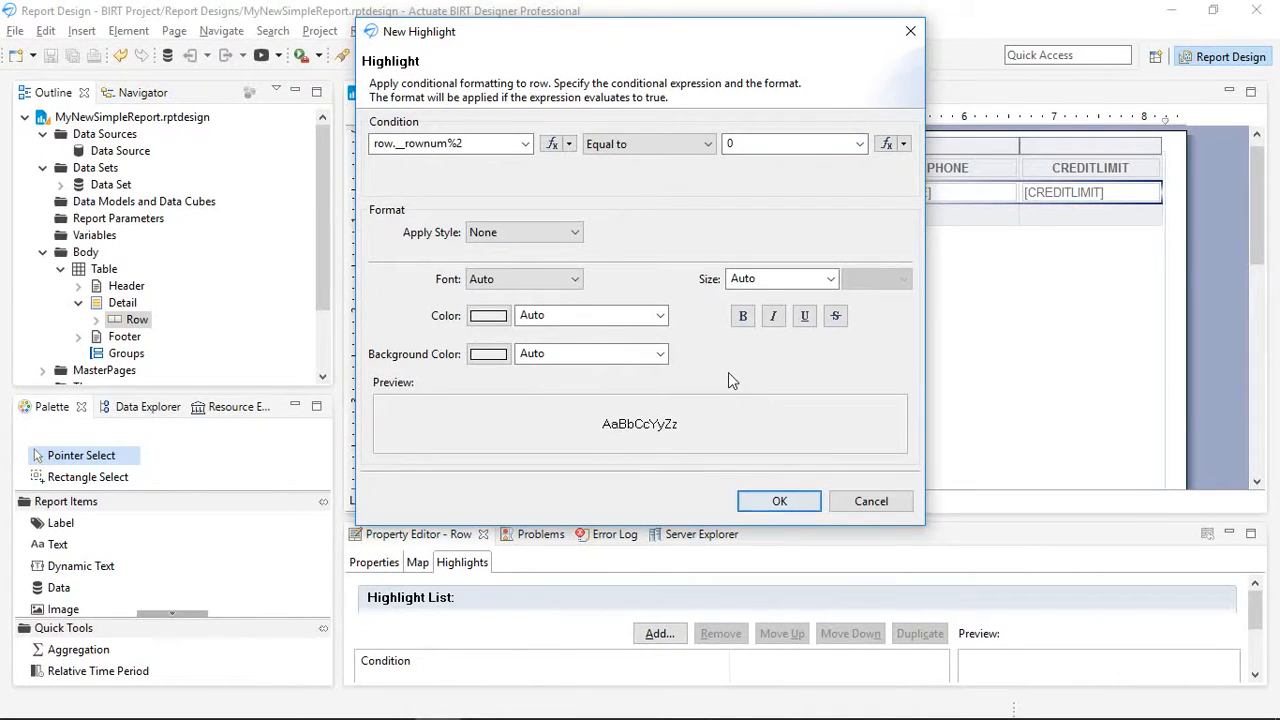
- Give the row highlight a bright green background color, apply it, and preview the report in the web viewer
click(482, 355)
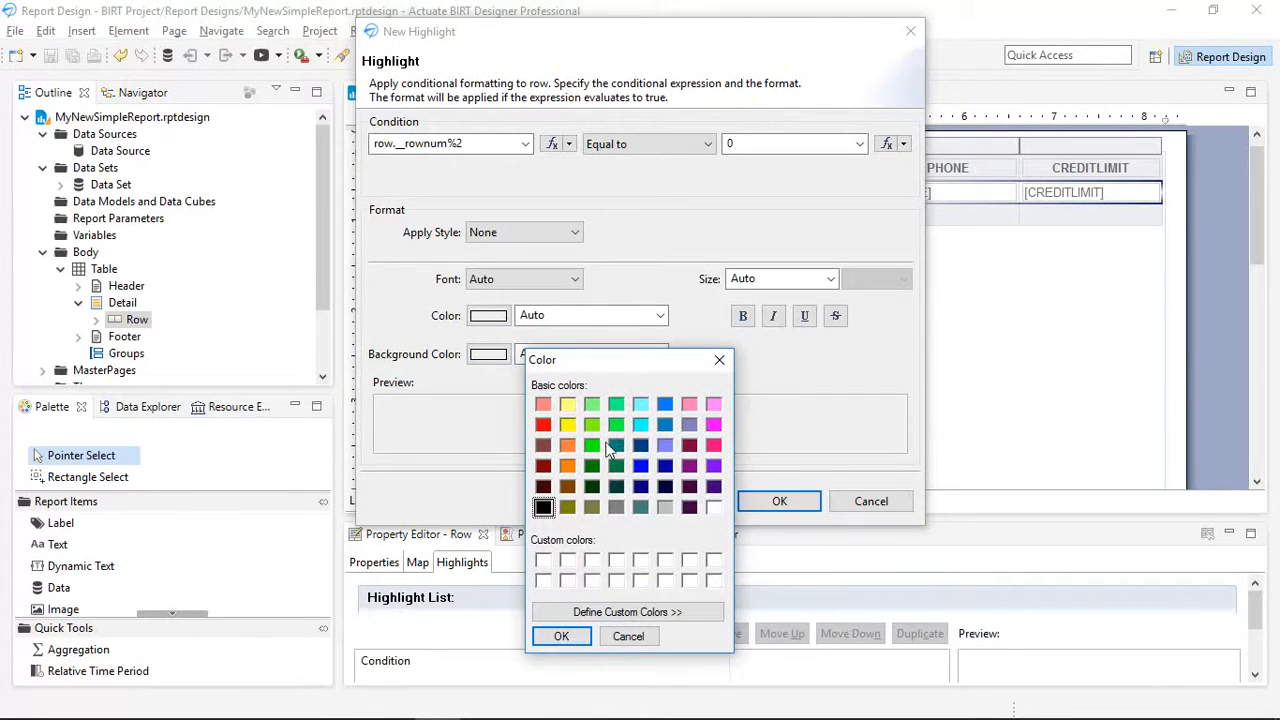
click(616, 404)
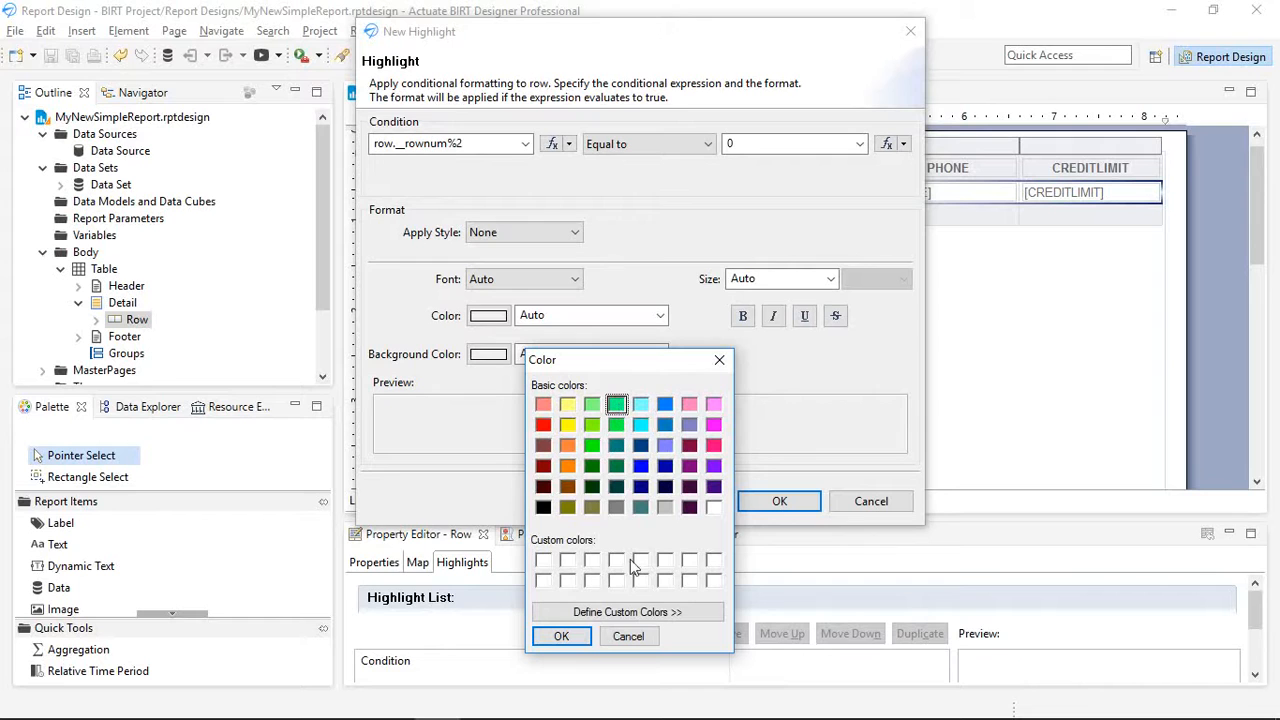
click(563, 635)
click(777, 504)
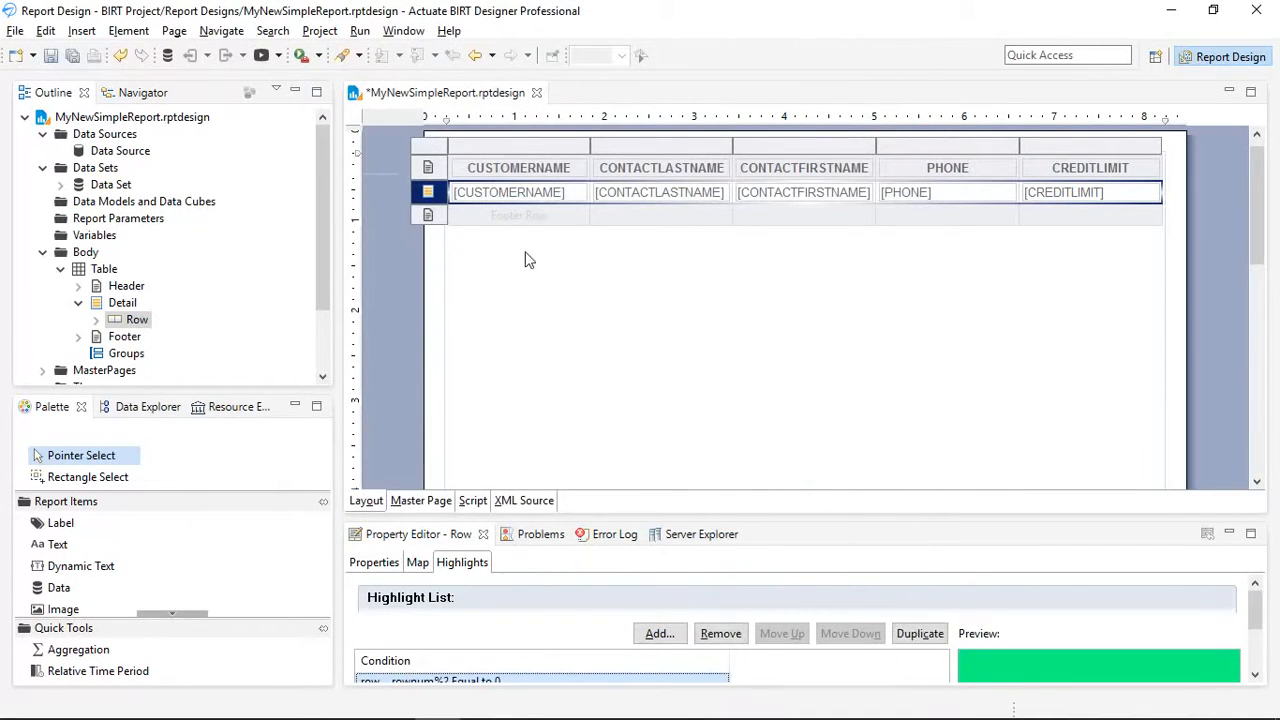
click(262, 55)
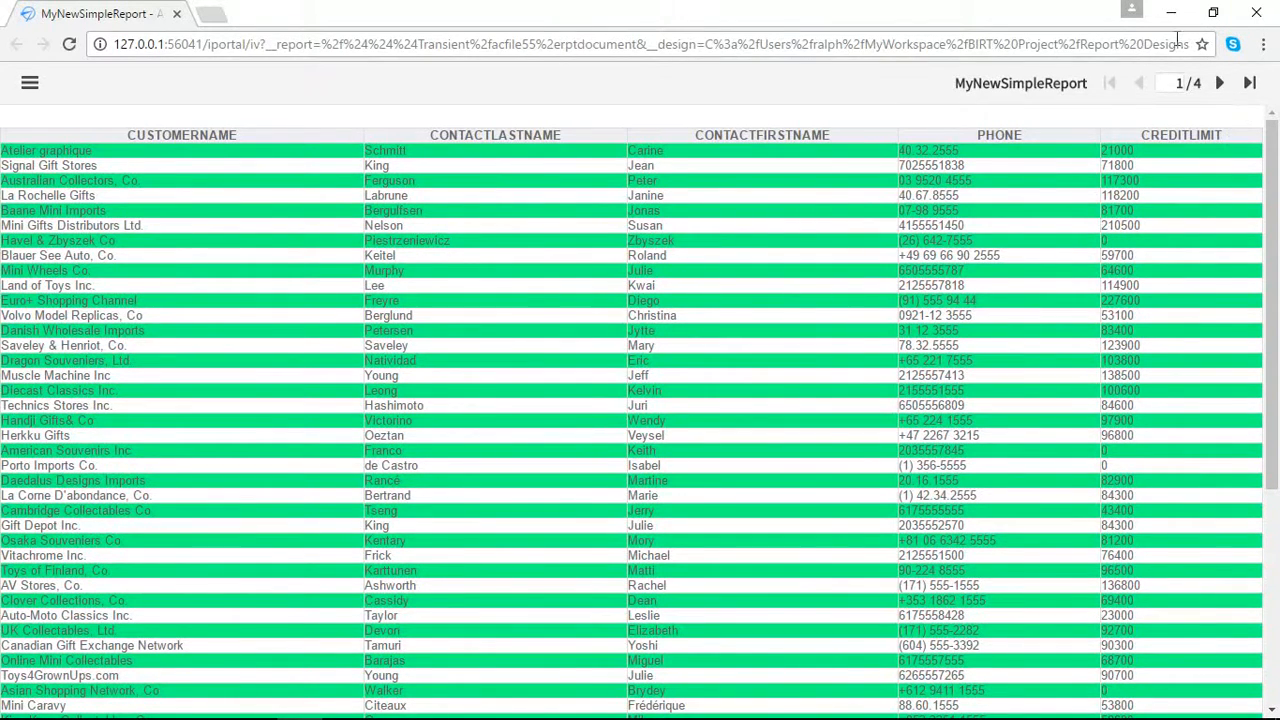
mouse_move(450, 718)
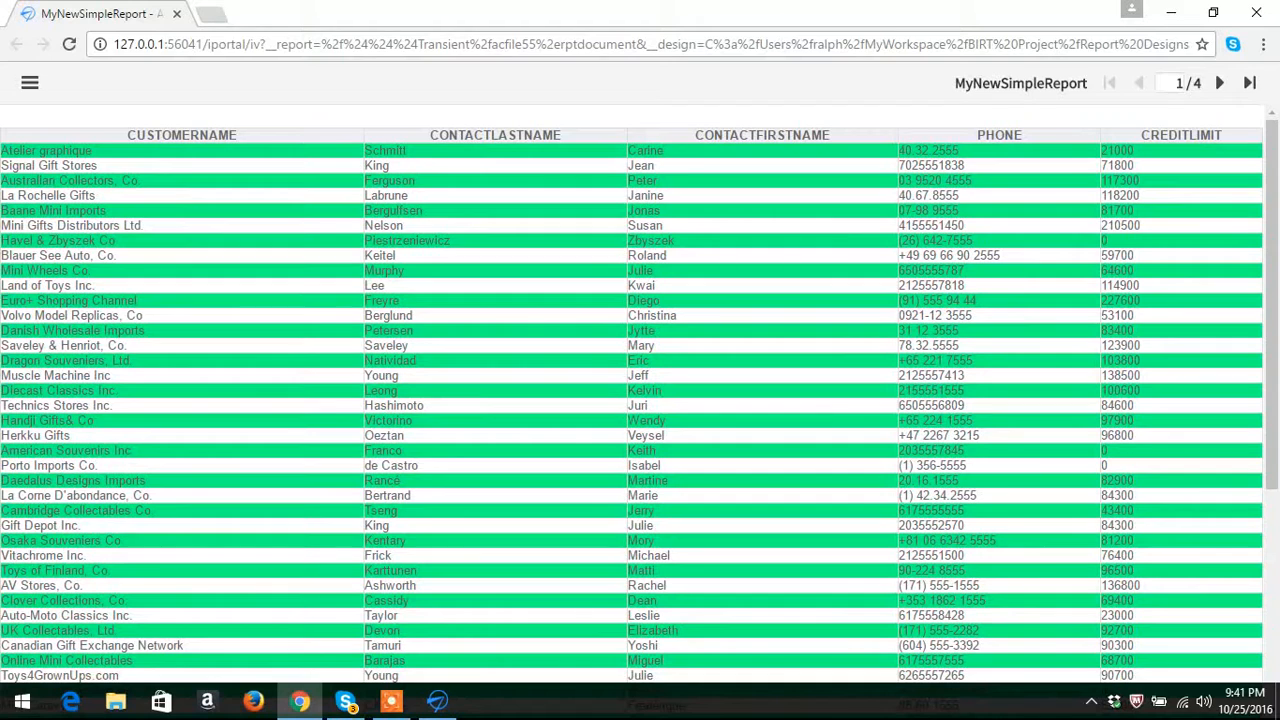